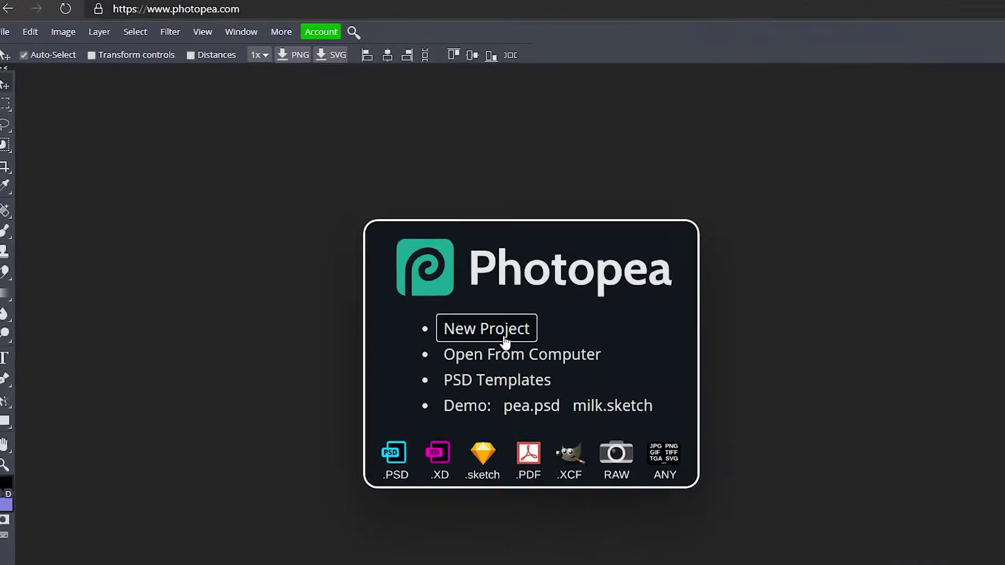
- Create a blank white New Project.psd sized 2560 × 423 px
left_click(403, 283)
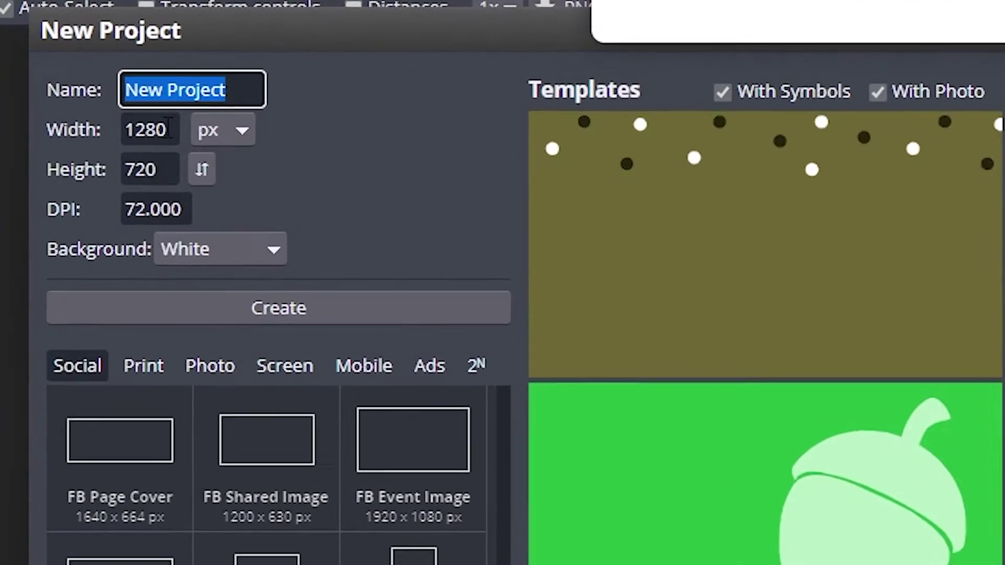
key("Tab")
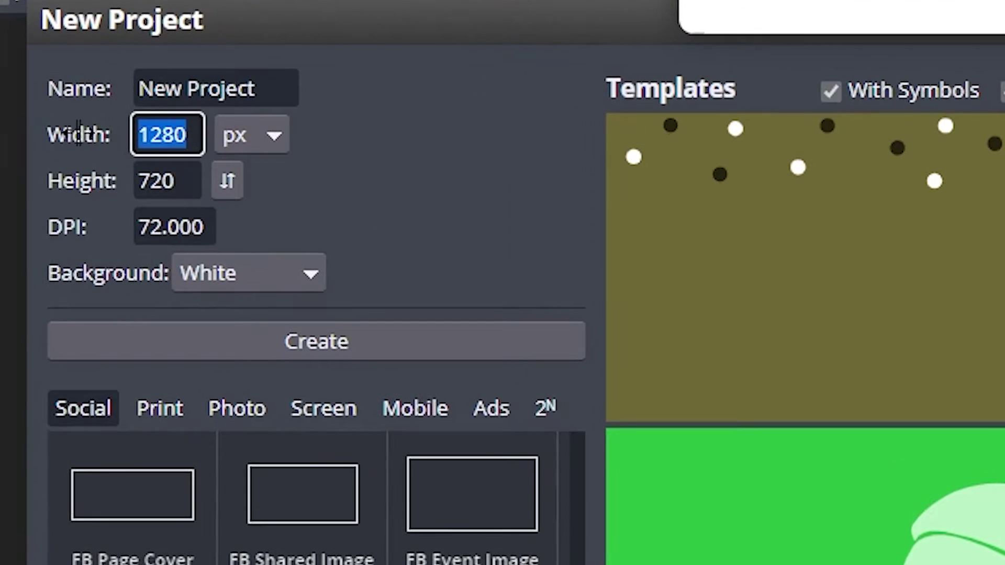
type("2560")
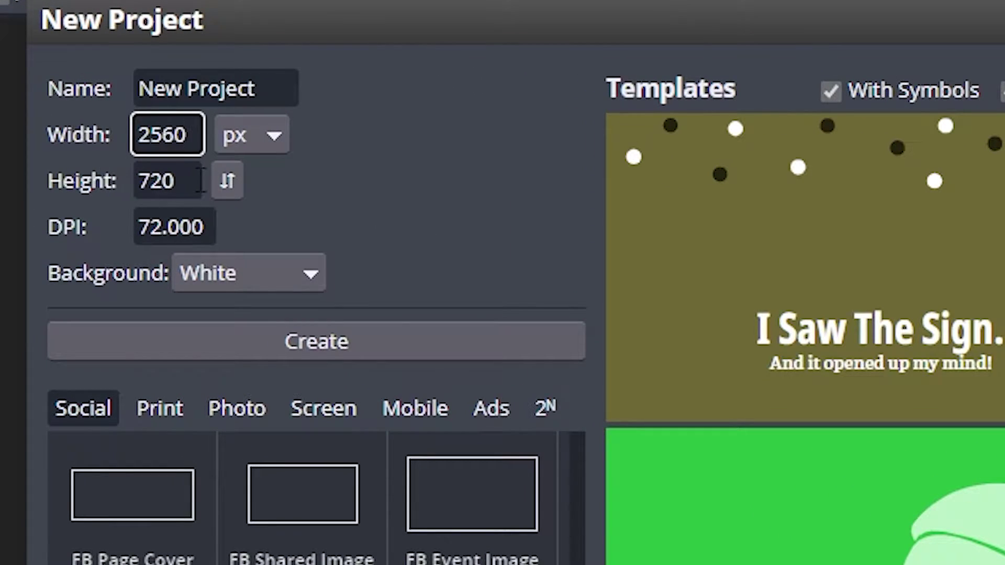
key("Tab")
type("423")
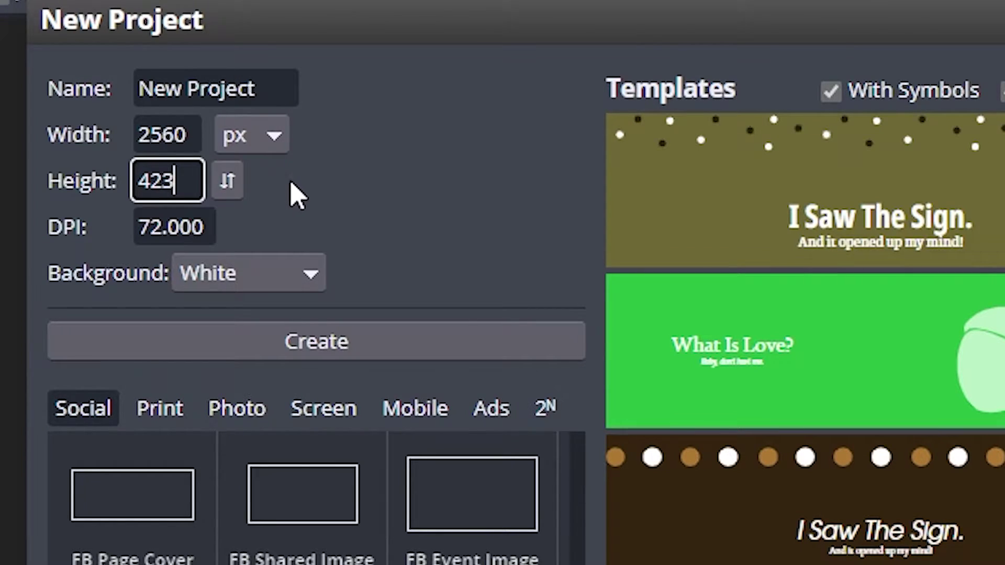
left_click_drag(187, 176, 80, 149)
left_click_drag(199, 143, 97, 132)
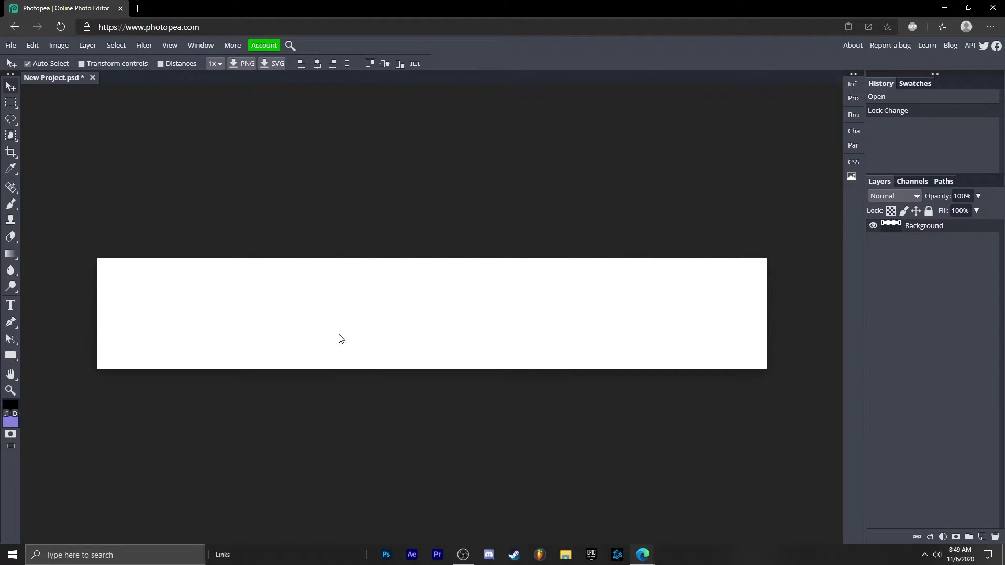
- Turn on a Gradient Overlay style for the Background layer
double_click(972, 229)
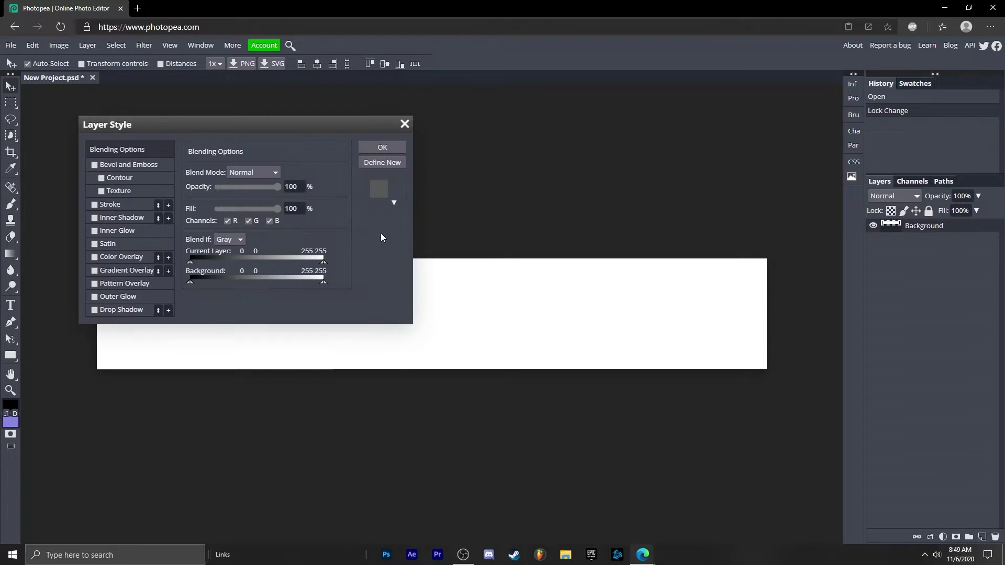
left_click(94, 270)
left_click_drag(222, 123, 835, 142)
left_click(734, 291)
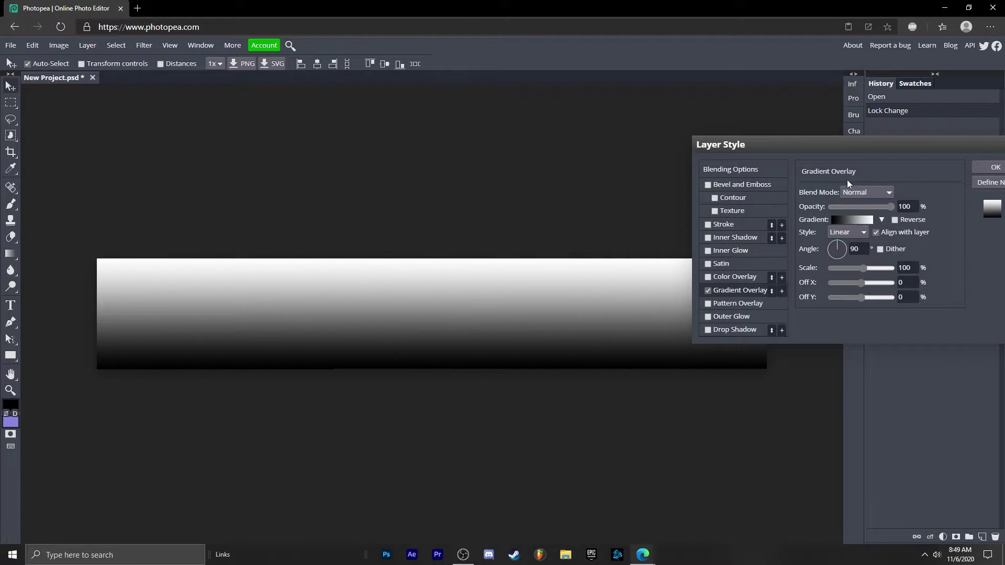
- Recolour the gradient stops to ff0000 and b30000 and apply the red overlay
left_click(835, 221)
double_click(171, 314)
left_click_drag(360, 329, 406, 352)
mouse_move(567, 405)
left_mouse_down()
mouse_move(456, 381)
mouse_move(457, 396)
mouse_move(515, 367)
mouse_move(485, 321)
mouse_move(533, 287)
left_mouse_up()
left_click(599, 526)
double_click(506, 338)
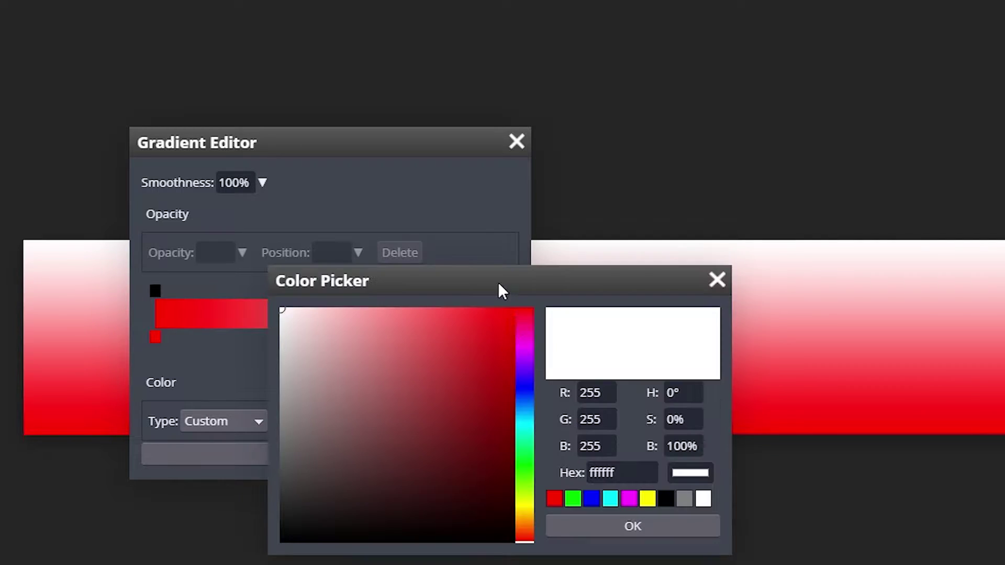
mouse_move(513, 421)
left_mouse_down()
mouse_move(548, 419)
mouse_move(549, 392)
mouse_move(567, 378)
left_mouse_up()
left_click(639, 533)
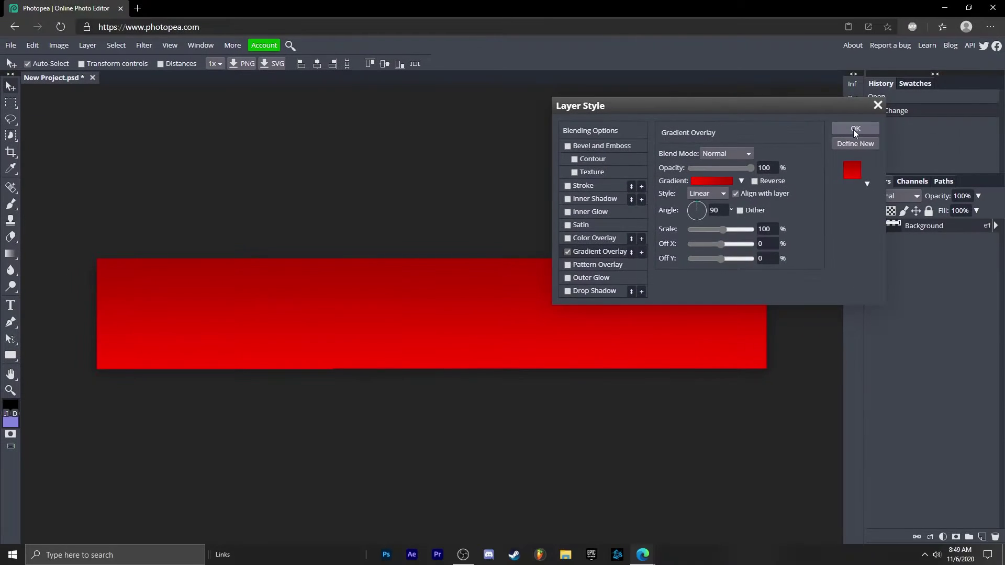
left_click(854, 136)
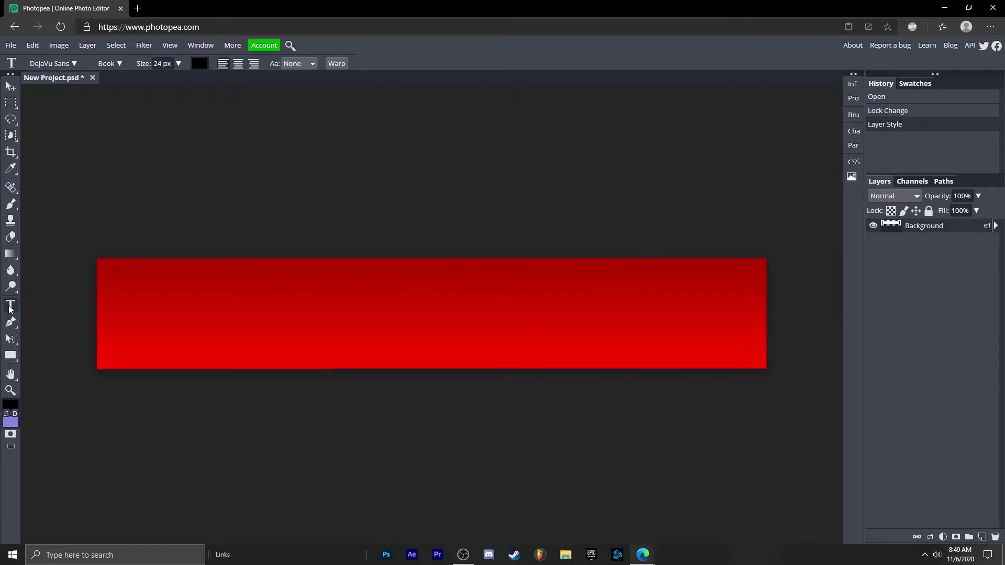
- Add the text 'CAMBIT' on the banner at 150 px
left_click(324, 325)
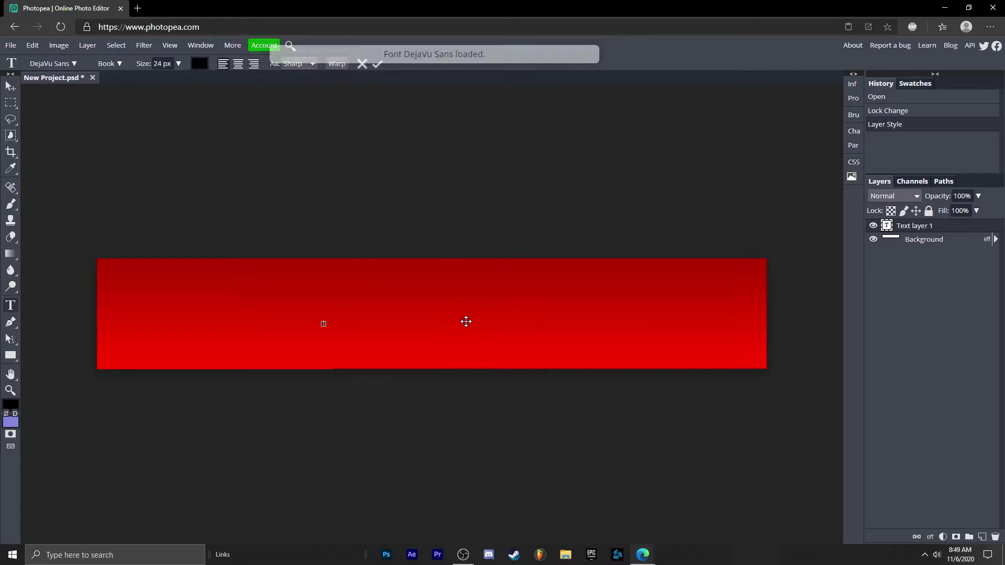
type("GAMBIT")
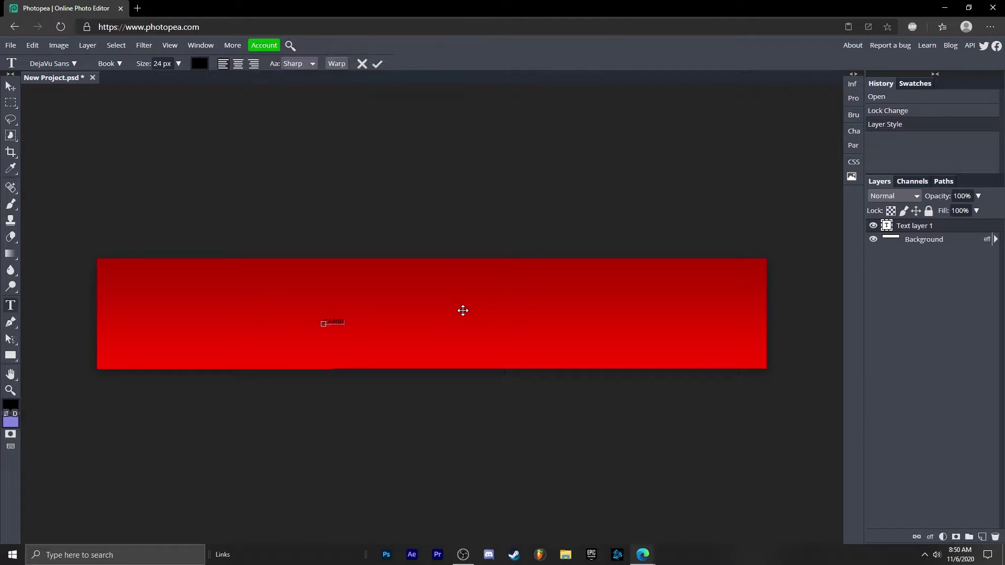
key("ctrl+a")
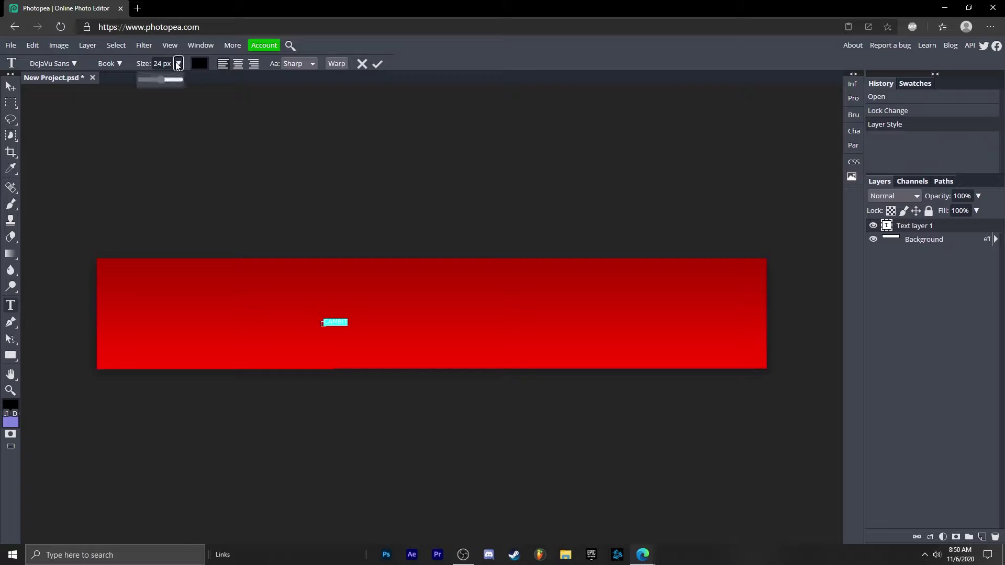
left_click_drag(160, 79, 209, 77)
left_click(377, 63)
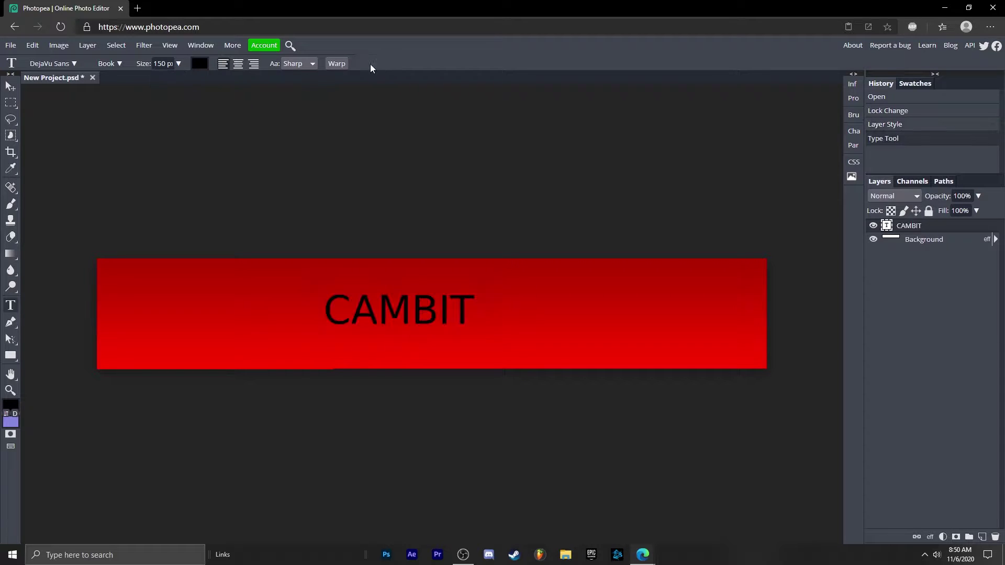
- Centre CAMBIT horizontally across the banner using a full-banner rectangular selection, then deselect
left_click(11, 86)
left_click_drag(420, 315, 452, 310)
left_click(10, 103)
left_click(9, 104)
left_click(61, 105)
left_click_drag(89, 252, 807, 392)
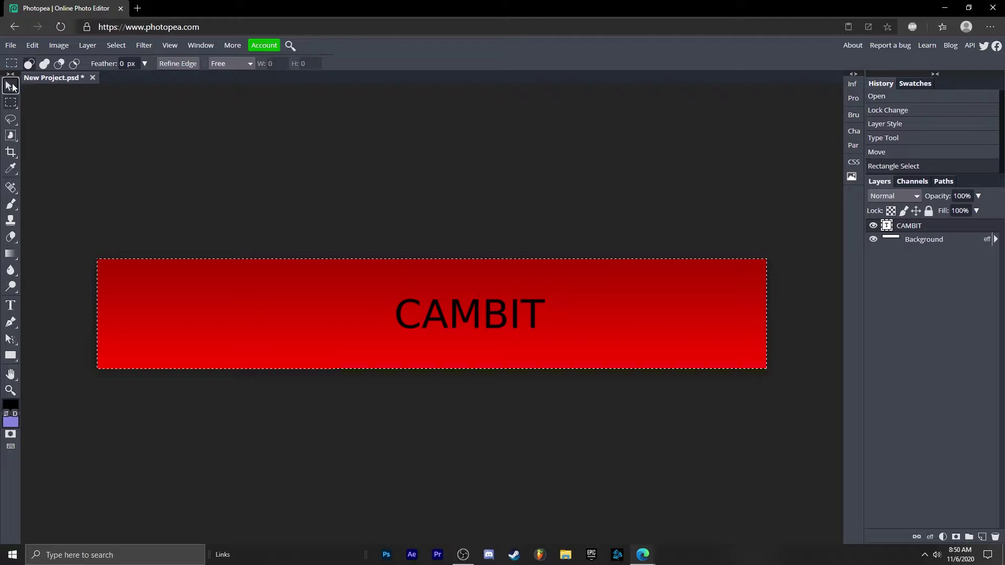
left_click(10, 86)
left_click_drag(475, 320, 451, 320)
left_click(316, 66)
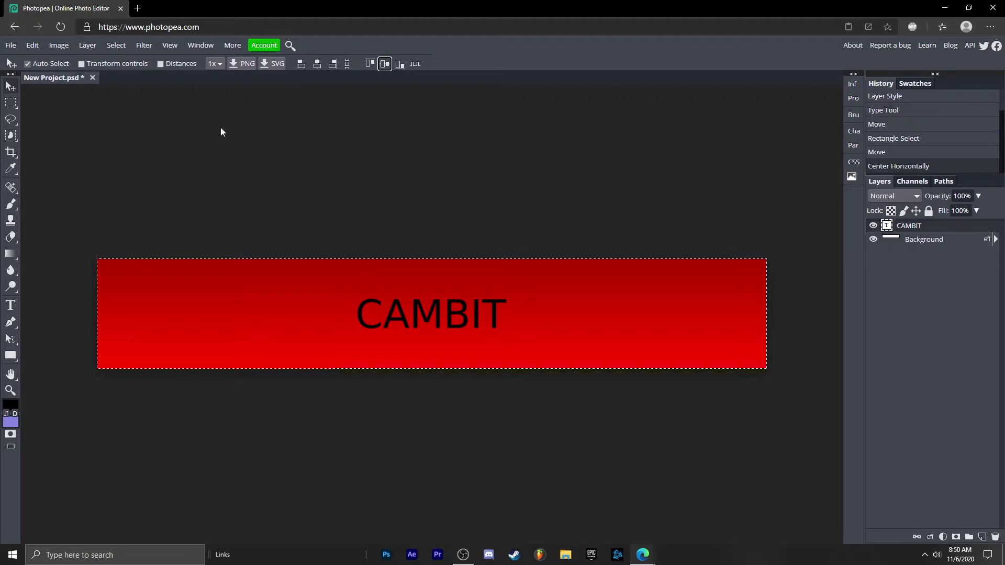
key("ctrl+d")
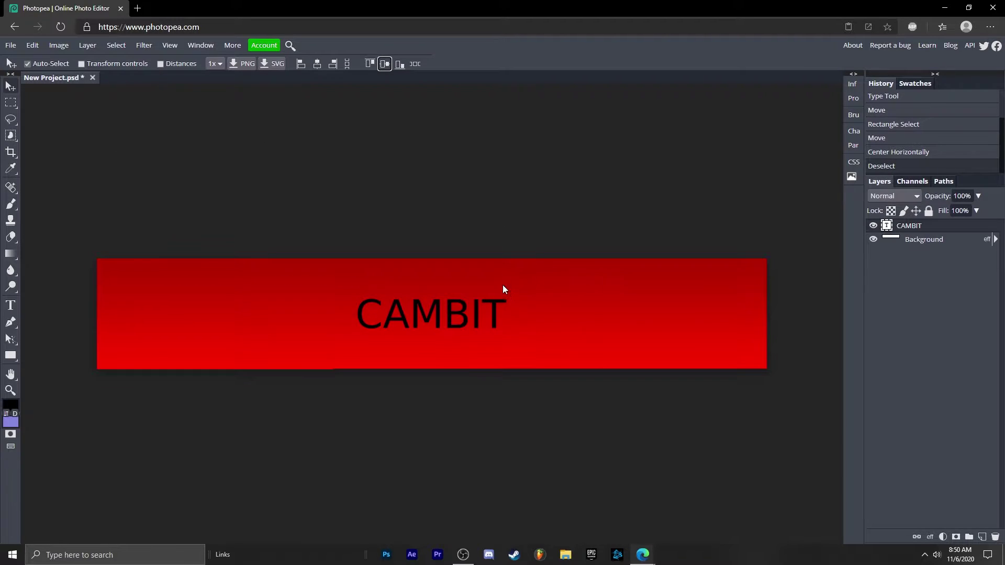
- Change CAMBIT to the Miraculous&Christmas script font
double_click(432, 312)
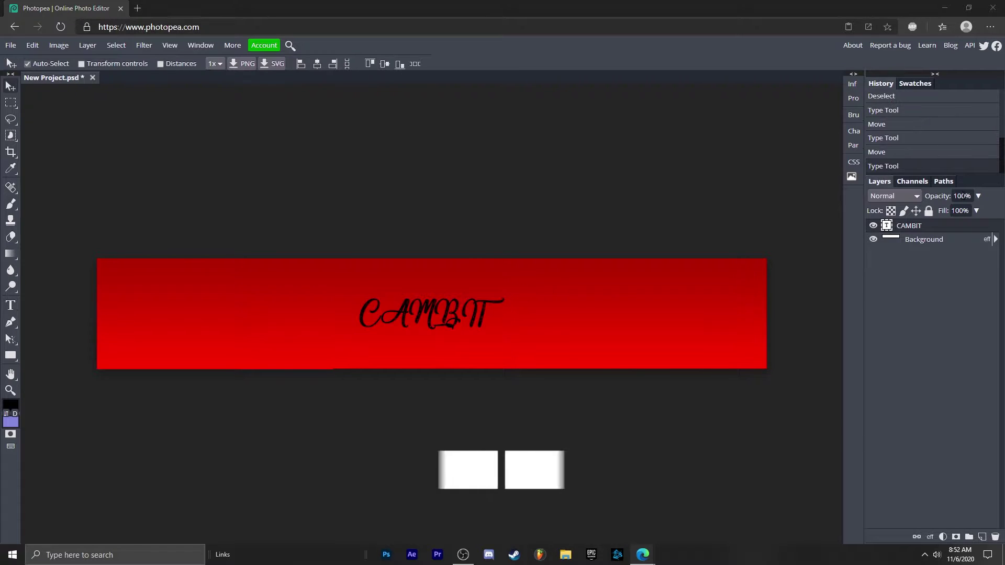
double_click(398, 320)
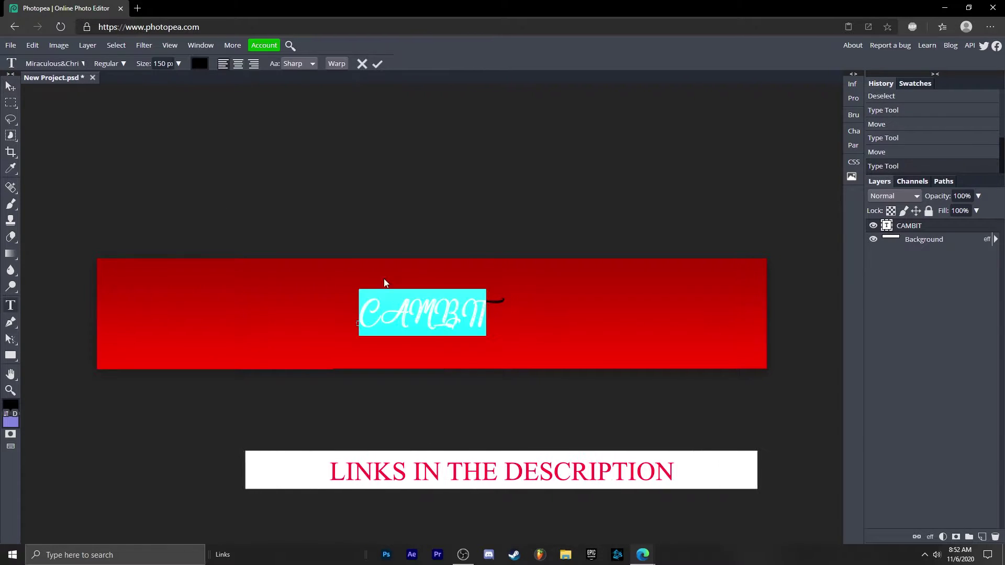
left_click(55, 64)
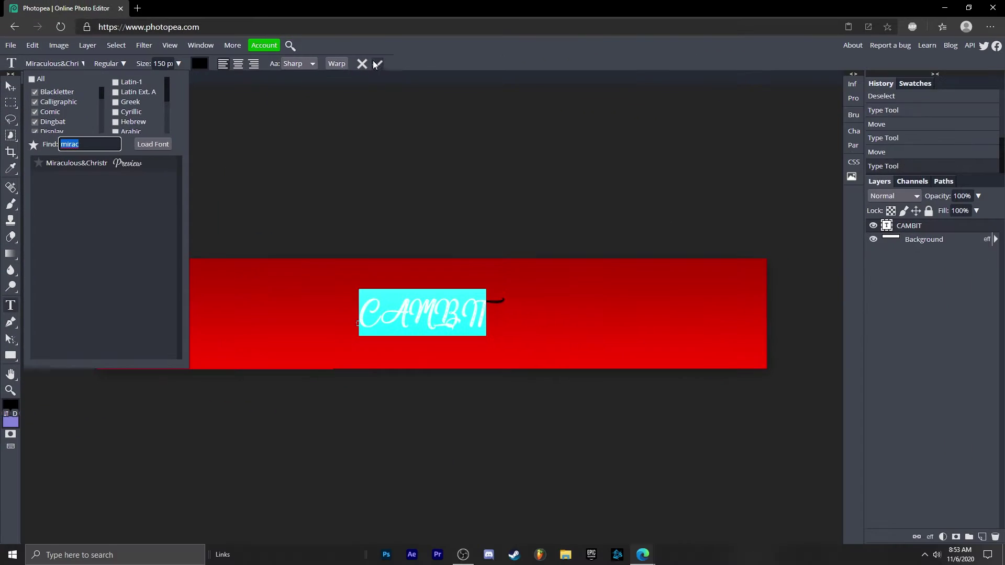
left_click(953, 61)
left_click(952, 60)
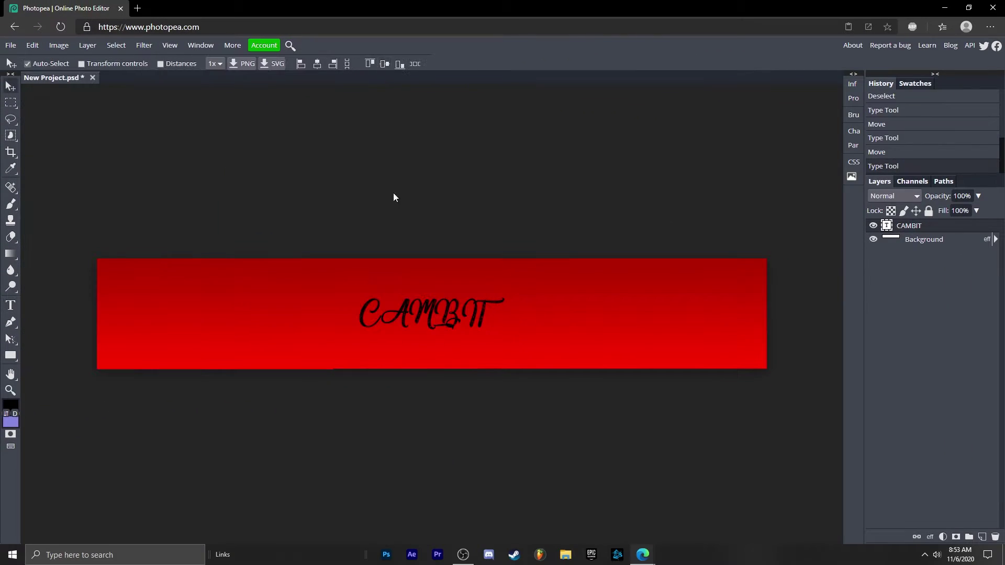
- Make the CAMBIT text colour white
double_click(417, 307)
left_click(199, 63)
left_click_drag(142, 198, 155, 183)
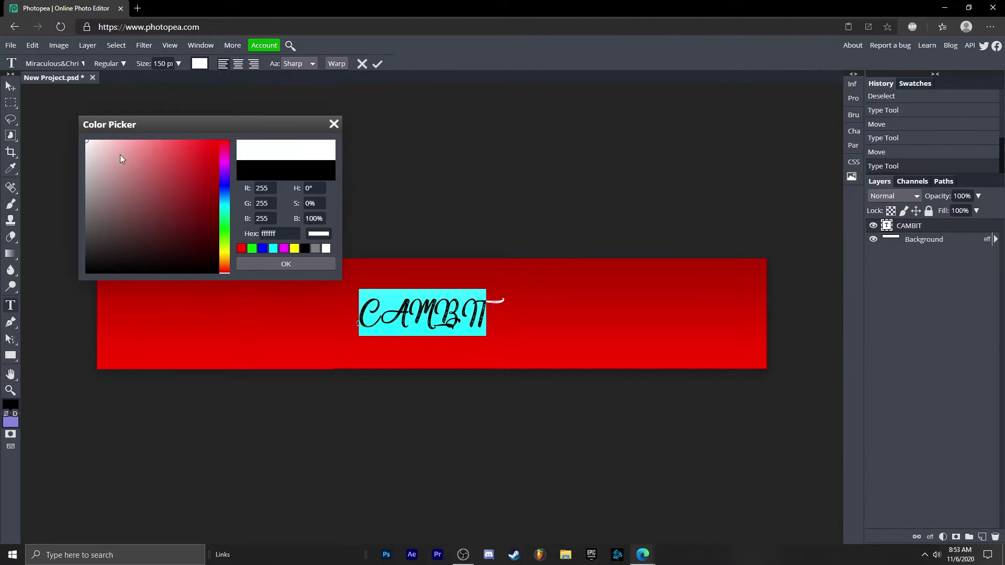
left_click(267, 264)
left_click(376, 64)
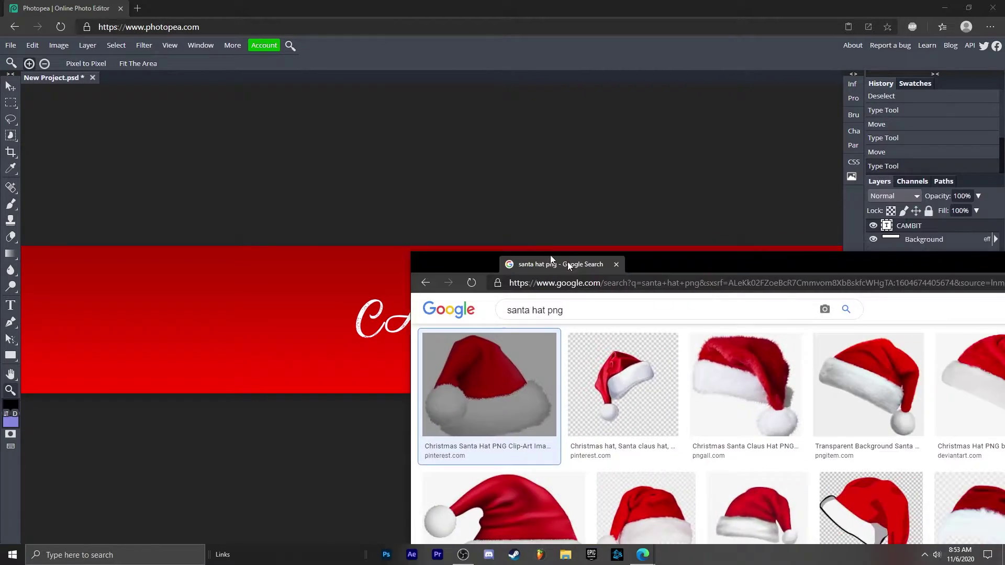
- Copy the Christmas Santa Hat PNG clip-art image from the Google Images results
left_click_drag(568, 264, 195, 10)
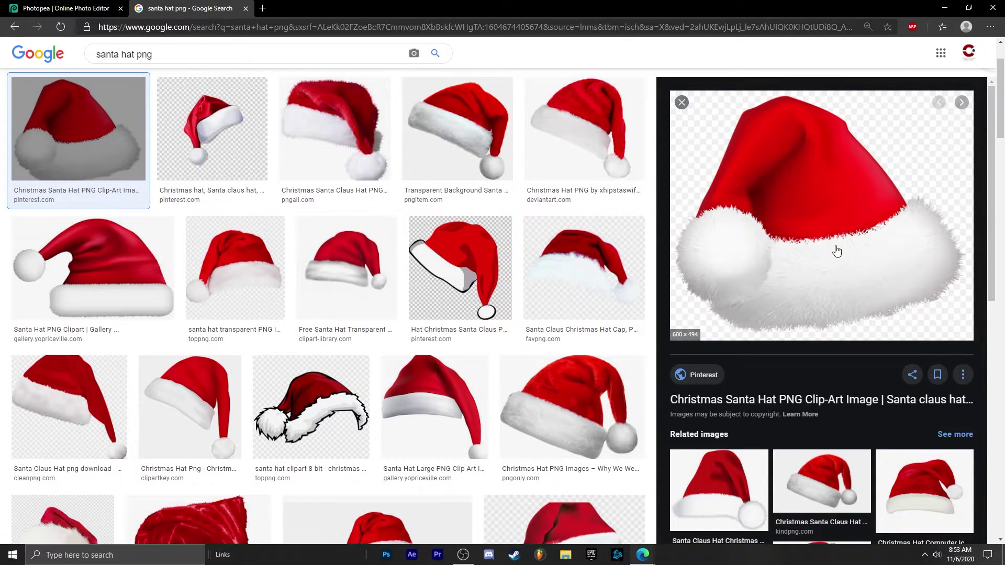
right_click(788, 192)
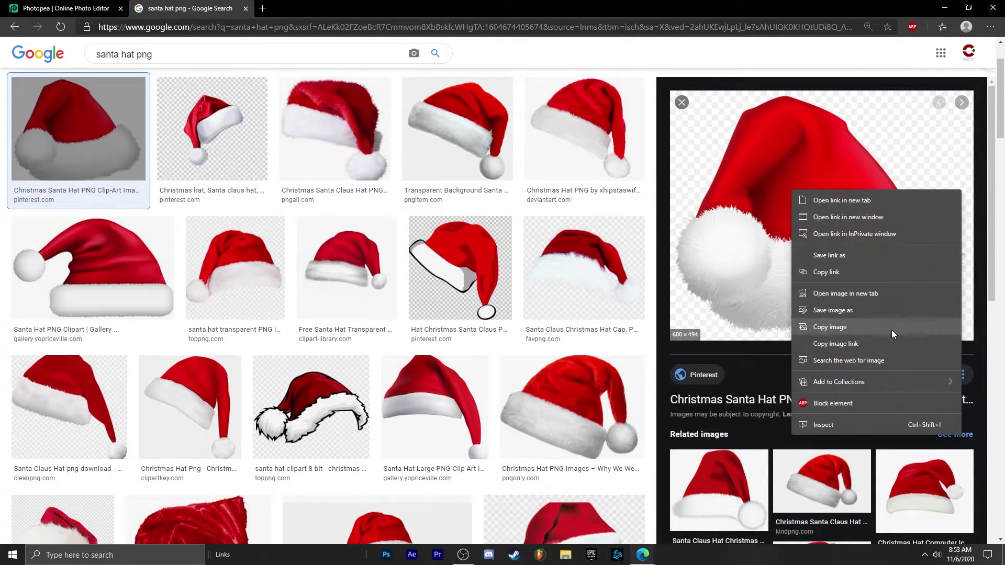
left_click(836, 325)
- Paste the Santa hat into the banner as a layer above CAMBIT, over the text
left_click(36, 5)
left_click(10, 86)
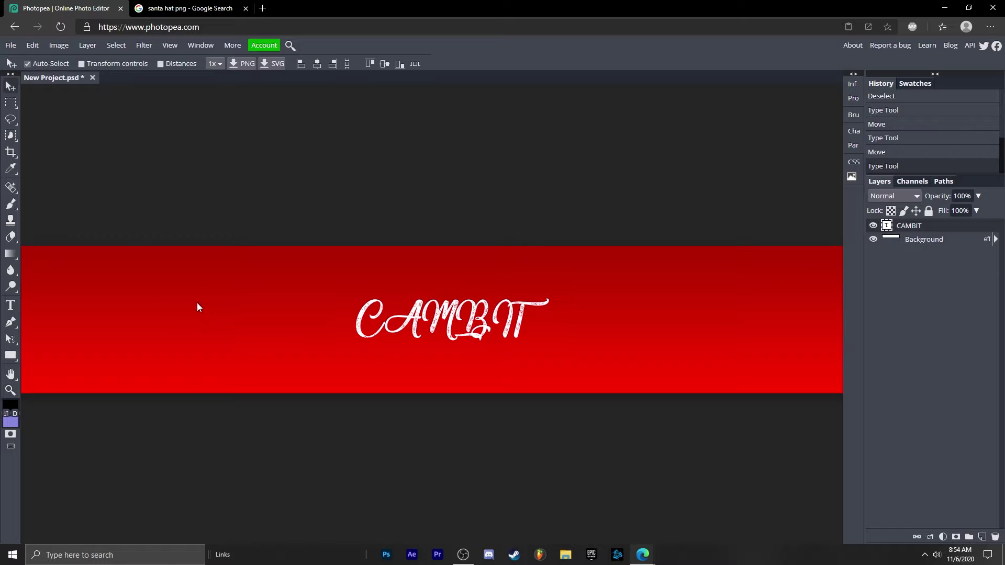
key("ctrl+v")
mouse_move(292, 249)
left_mouse_down()
mouse_move(352, 268)
mouse_move(288, 259)
left_mouse_up()
left_click_drag(921, 246, 923, 221)
left_click_drag(271, 307, 300, 314)
- Shrink the Santa hat to about a quarter size and place it on the C
left_click(38, 47)
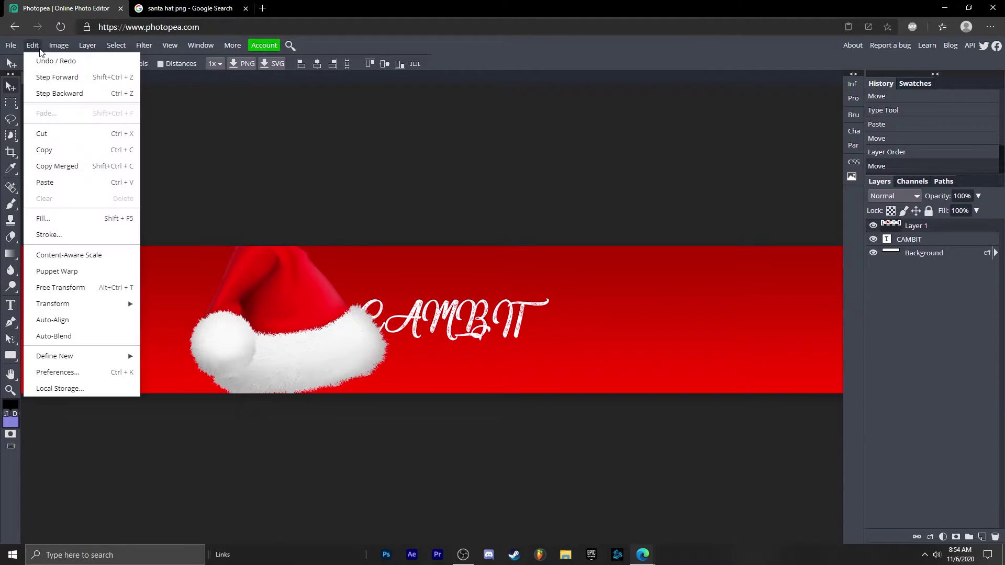
left_click(98, 288)
left_click_drag(395, 231, 376, 287)
left_click(417, 63)
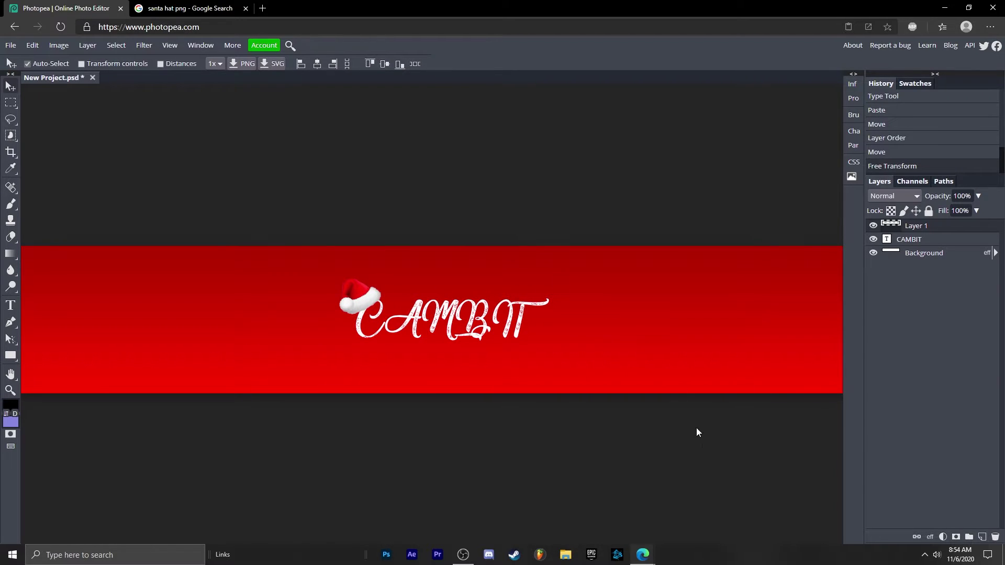
left_click_drag(351, 299, 354, 299)
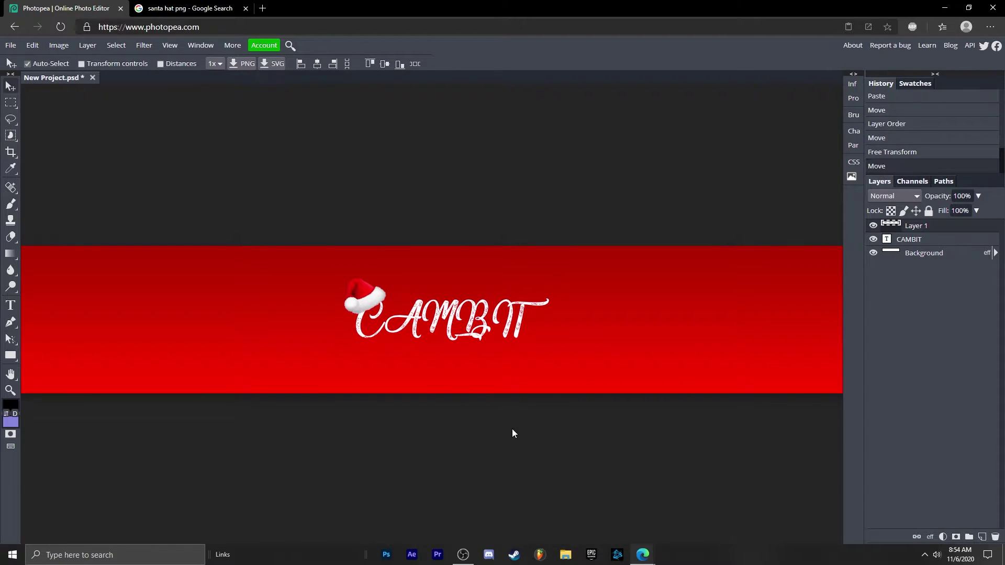
left_click(10, 390)
left_click(221, 359, "alt")
left_click(419, 284)
left_click(419, 284)
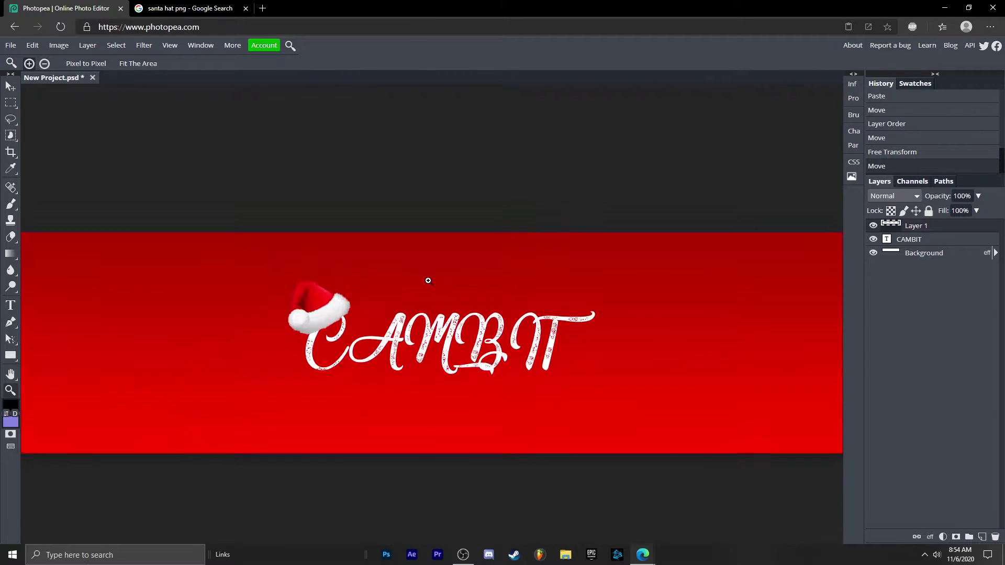
- Close the Santa hat search and bring up the glowing Christmas lights PNG image
left_click(245, 7)
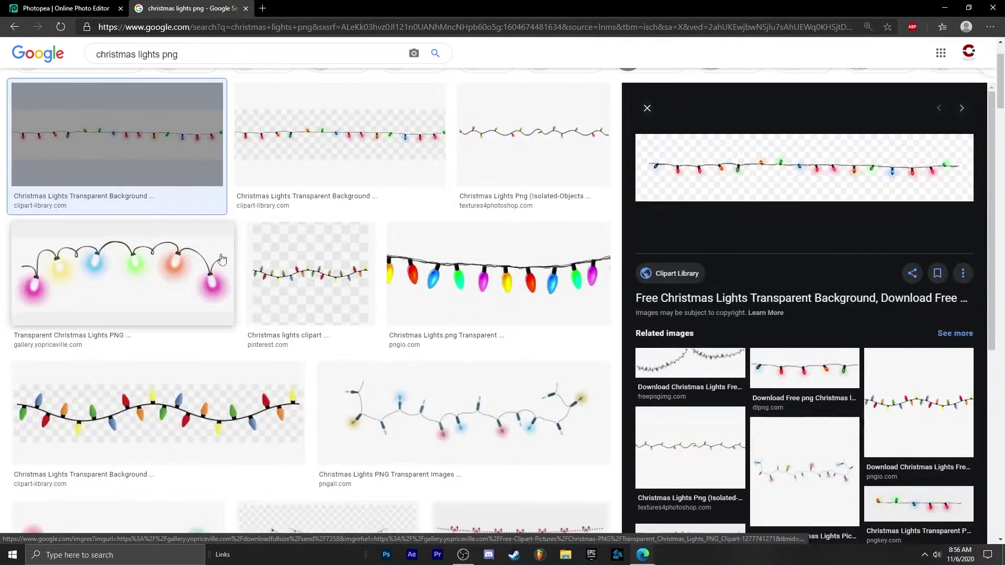
left_click(149, 264)
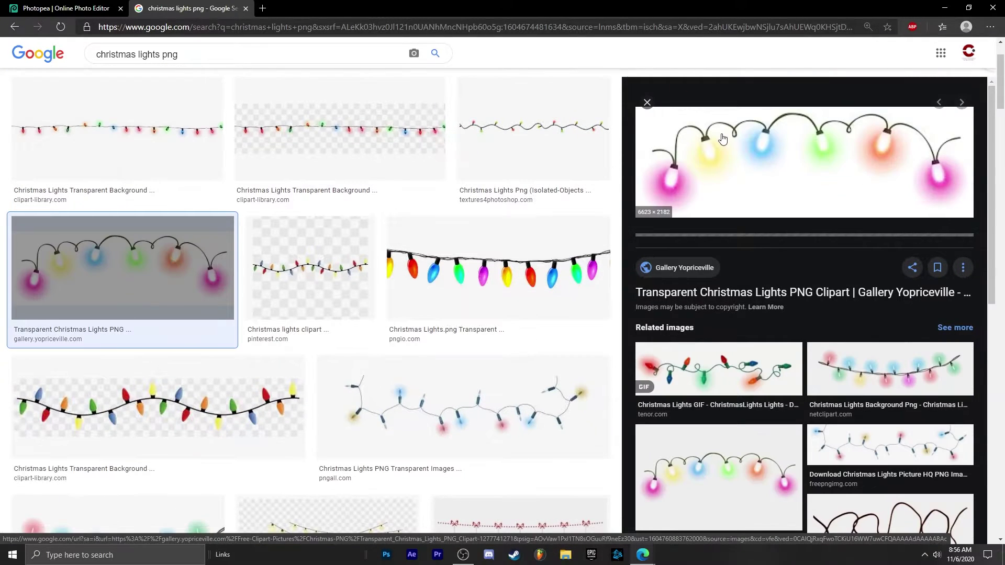
right_click(766, 170)
- Paste the Christmas lights as a new layer, scaled down beneath CAMBIT
left_click(816, 305)
left_click(99, 5)
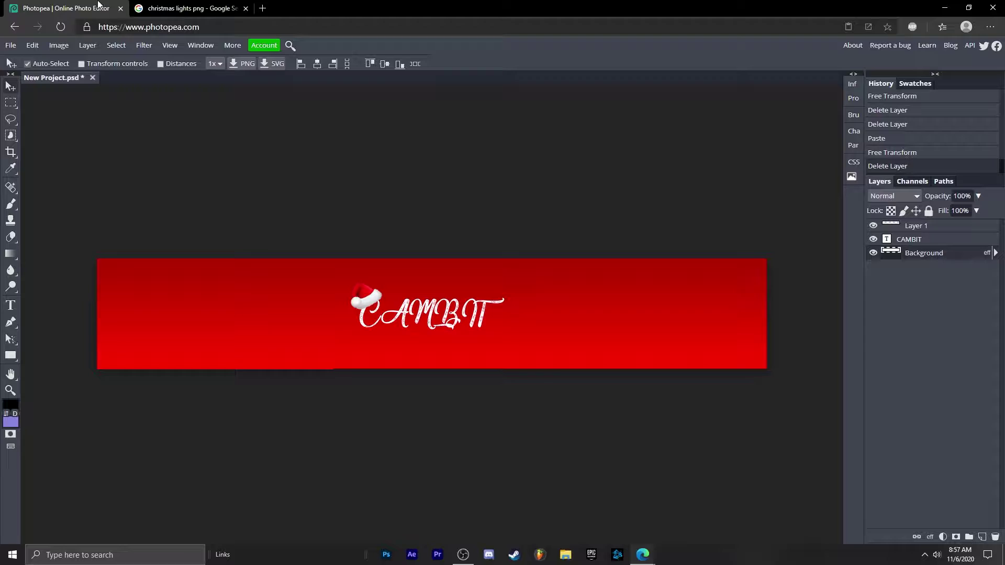
left_click(159, 254)
key("ctrl+v")
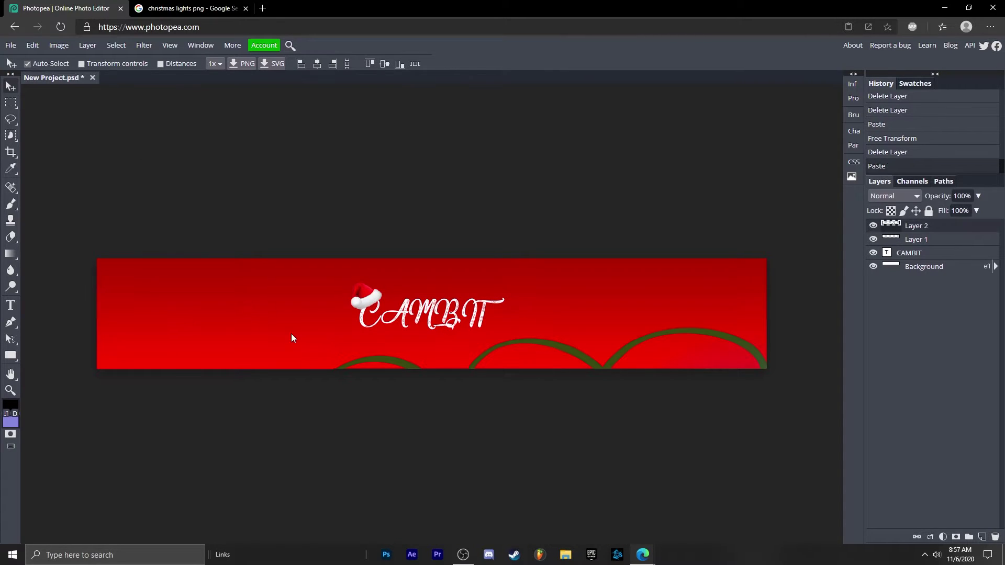
left_click(33, 45)
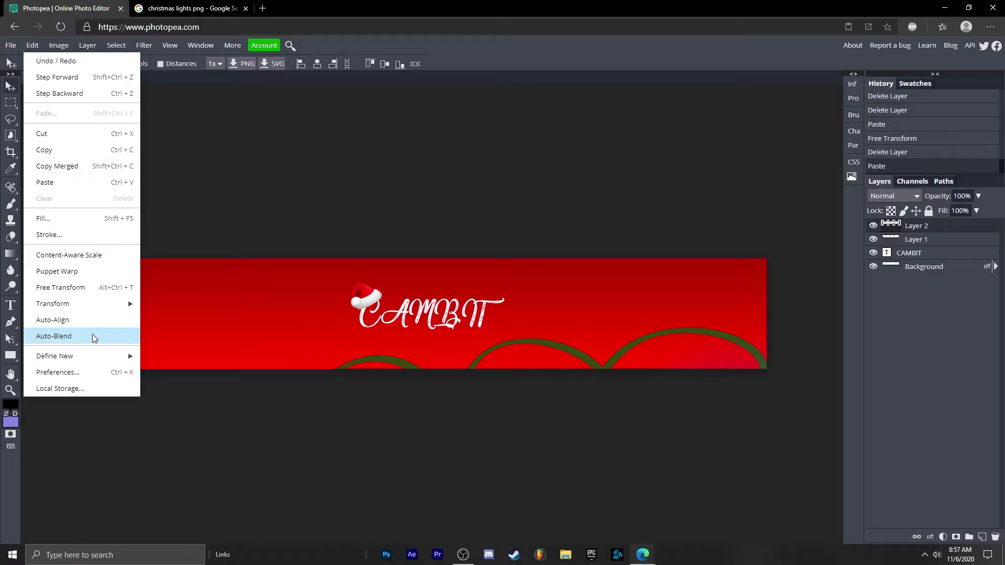
left_click(83, 289)
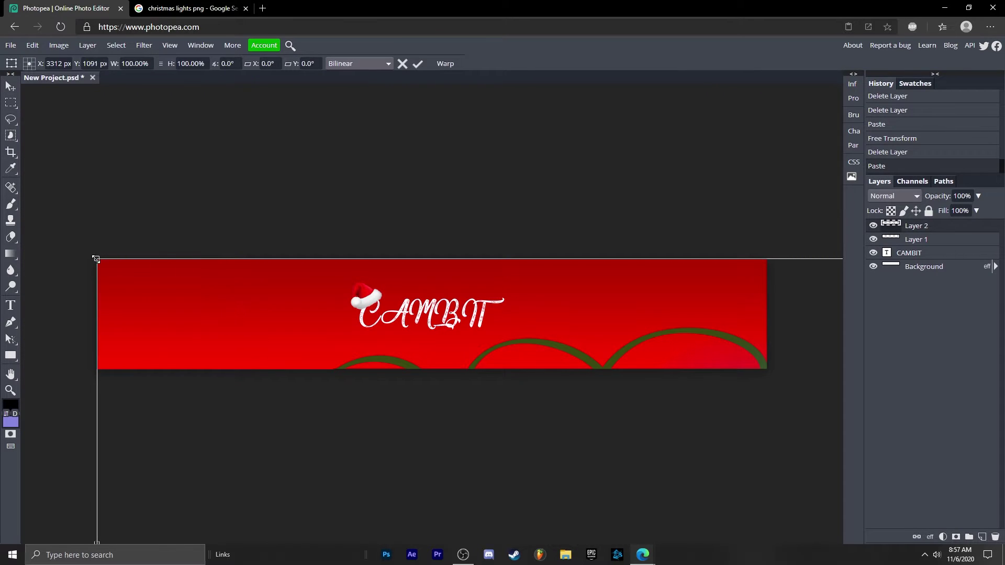
left_click_drag(96, 259, 324, 340)
left_click_drag(319, 301, 373, 326)
left_click(10, 389)
left_click(397, 317)
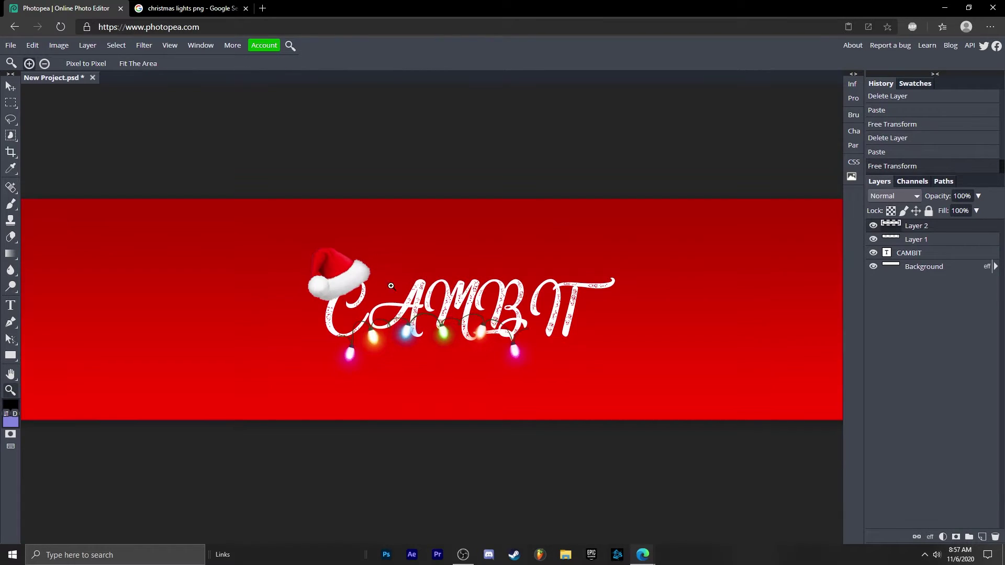
- Enlarge the lights to about 121% and nudge them slightly right
left_click(33, 46)
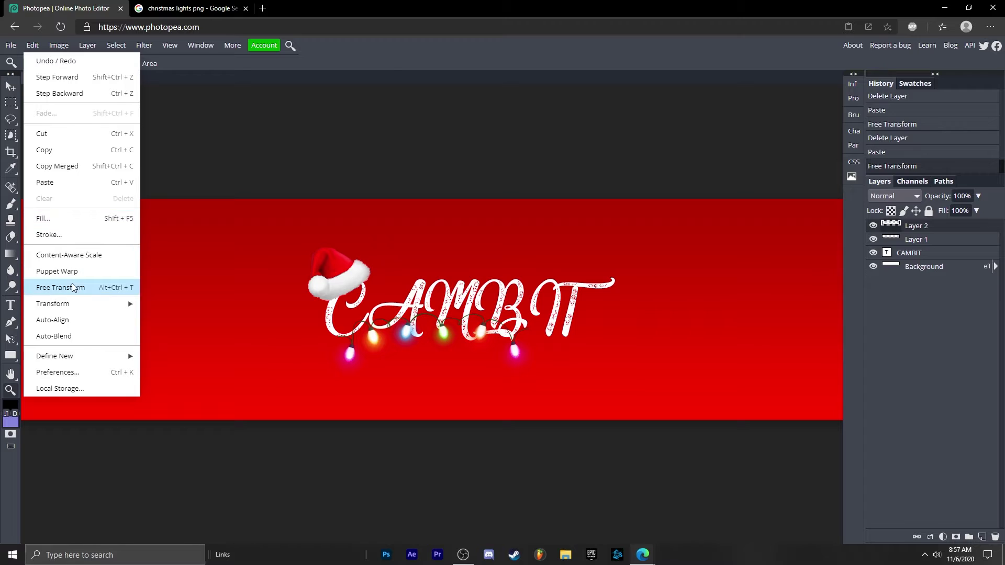
left_click(74, 287)
left_click_drag(384, 352, 389, 351)
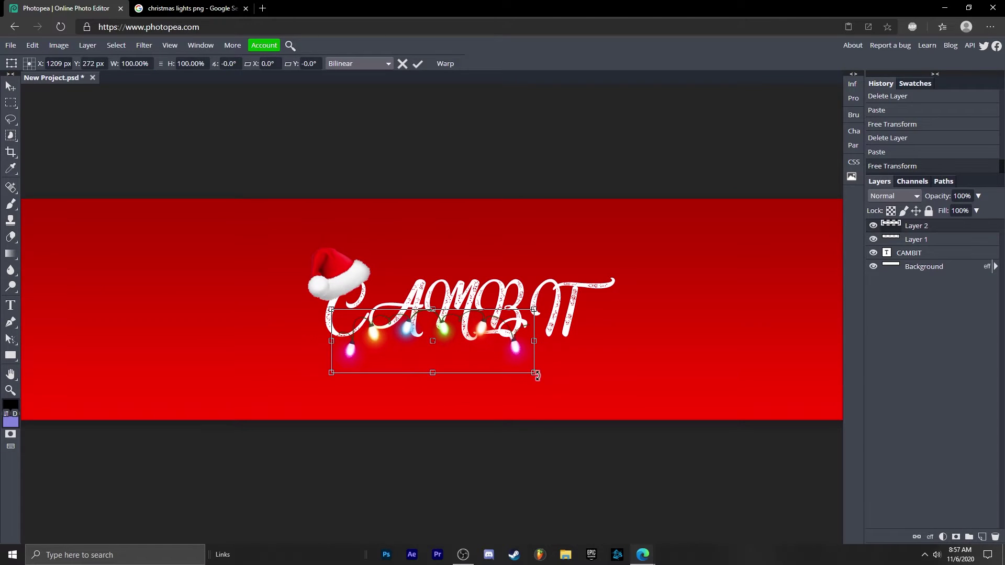
mouse_move(535, 373)
left_mouse_down()
mouse_move(576, 386)
mouse_move(539, 368)
left_mouse_up()
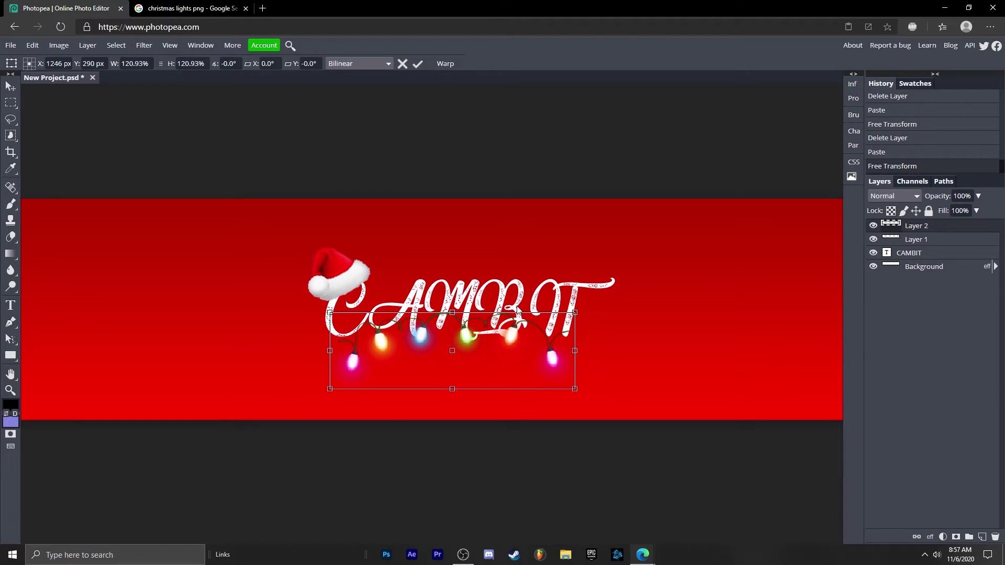
left_click(417, 64)
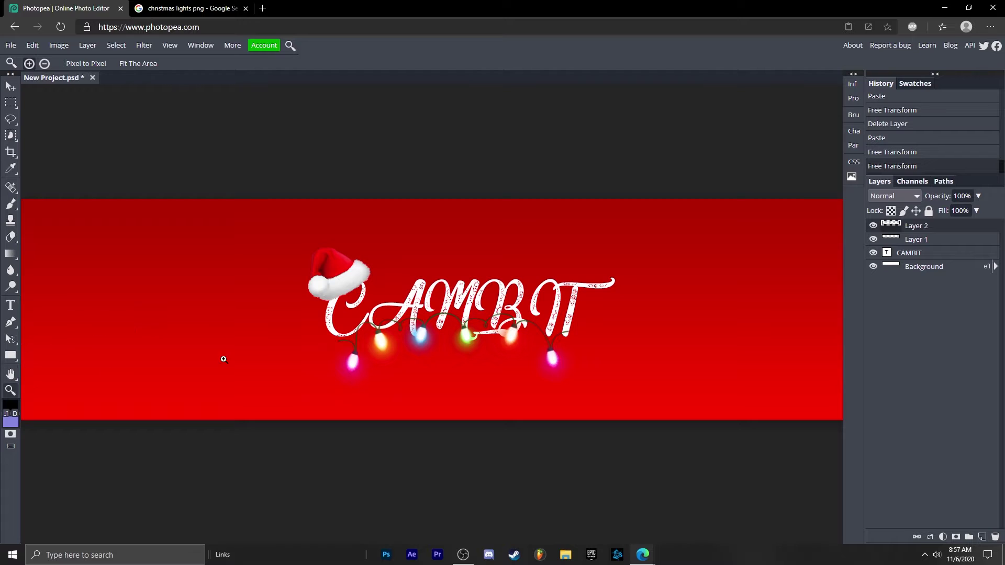
- Zoom in on the lettering and add a layer mask to the lights layer (Layer 2)
left_click(497, 322)
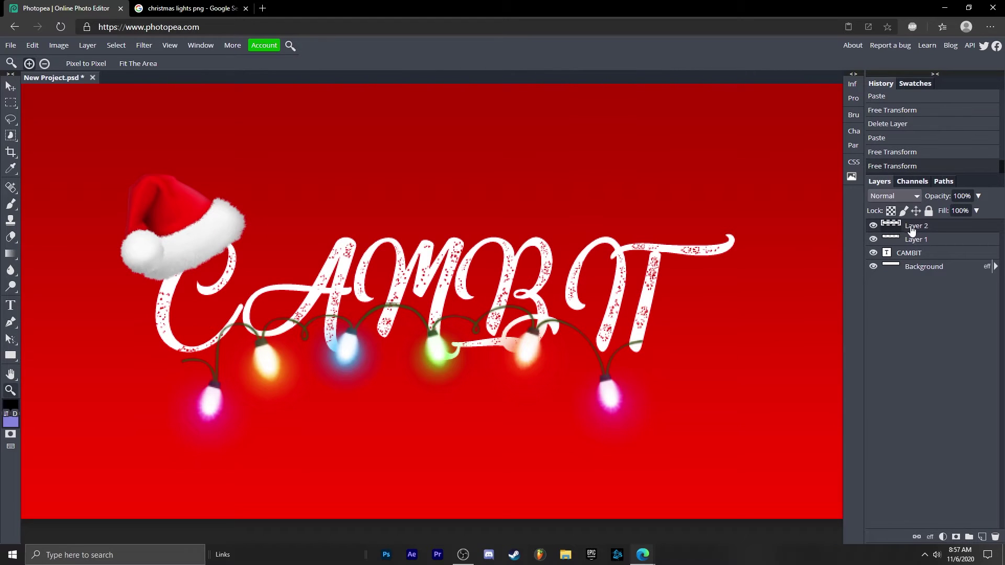
left_click(873, 225)
left_click(873, 225)
left_click(872, 225)
left_click(873, 225)
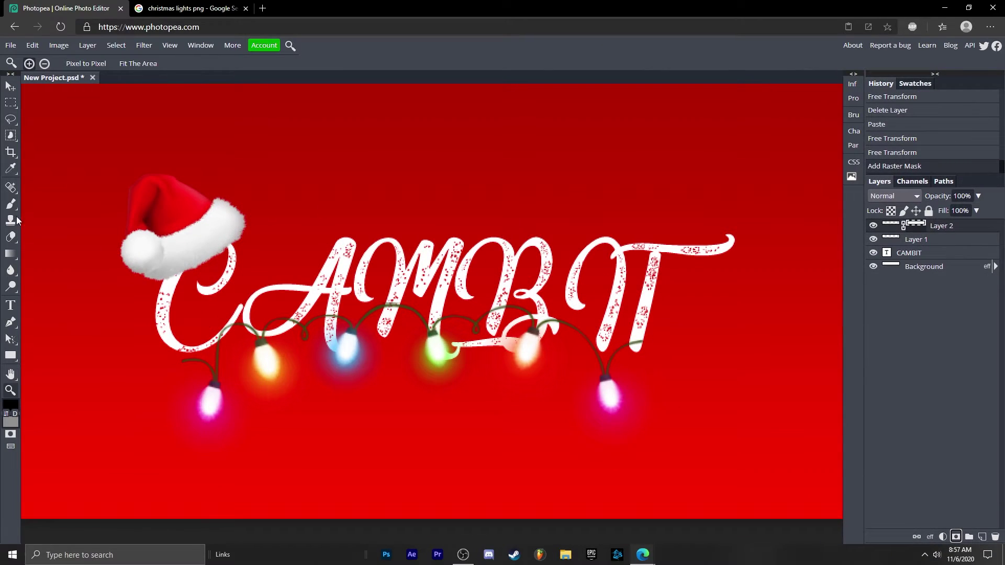
- Select a soft round brush at 18 px
left_click(11, 204)
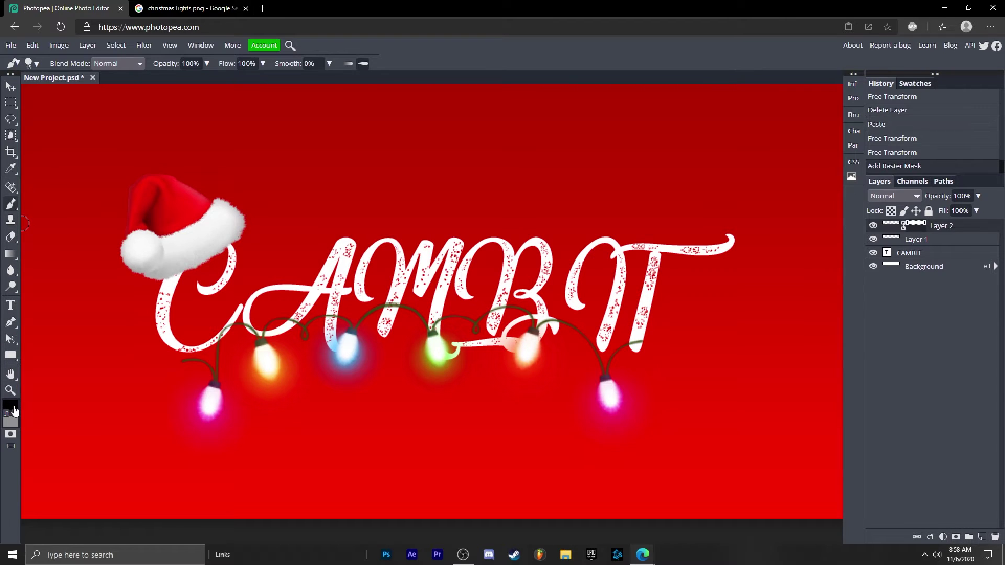
left_click(36, 64)
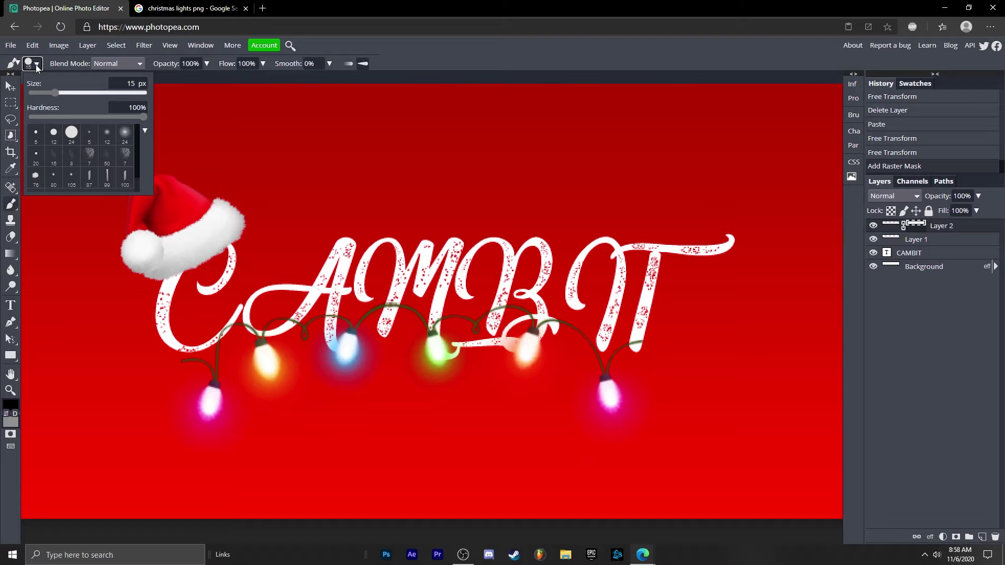
left_click(126, 135)
left_click_drag(61, 92, 65, 93)
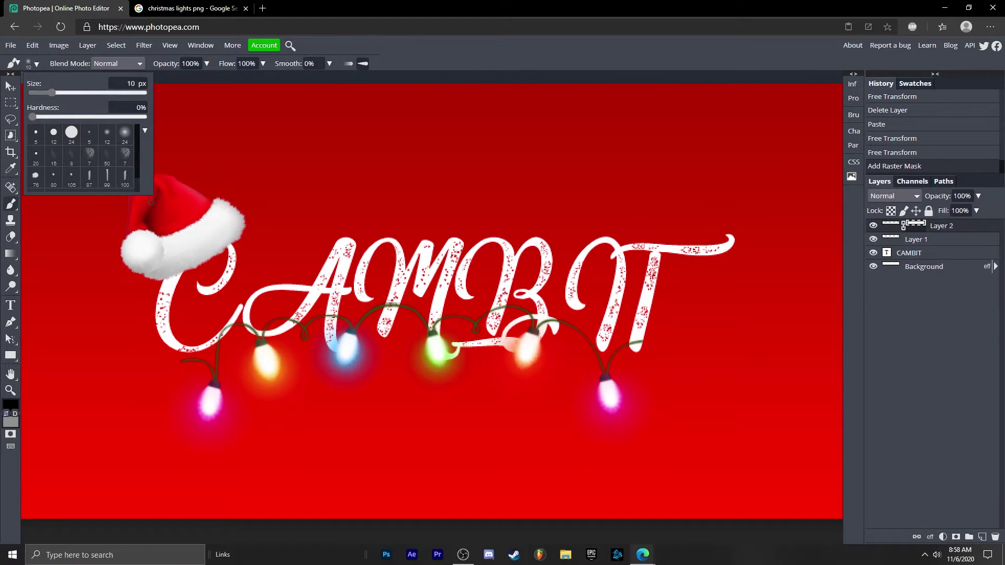
left_click_drag(52, 93, 56, 93)
left_click(159, 61)
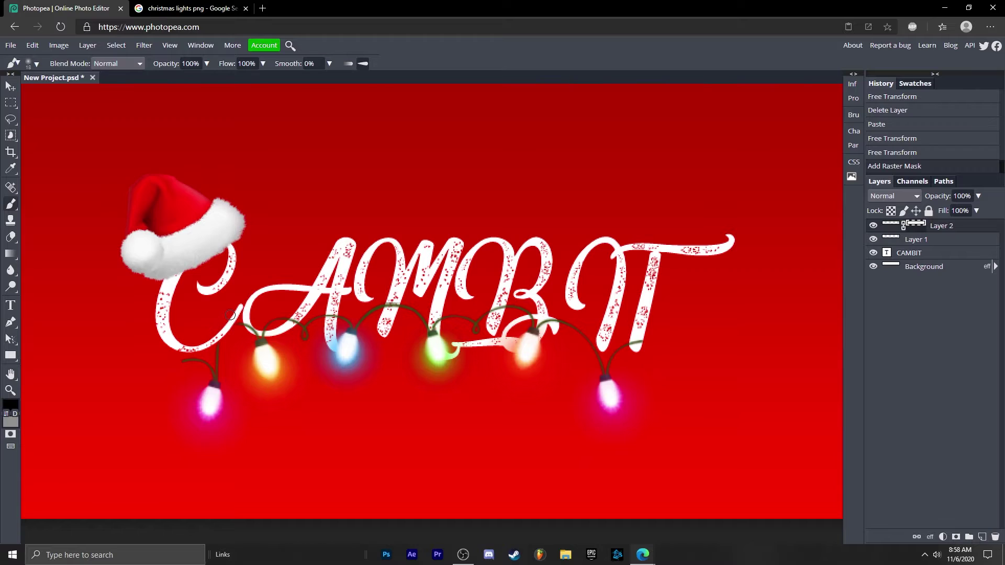
- Paint on the mask to hide stretches of the lights wire near the C
mouse_move(231, 315)
left_mouse_down()
mouse_move(235, 295)
mouse_move(214, 288)
left_mouse_up()
key("ctrl+z")
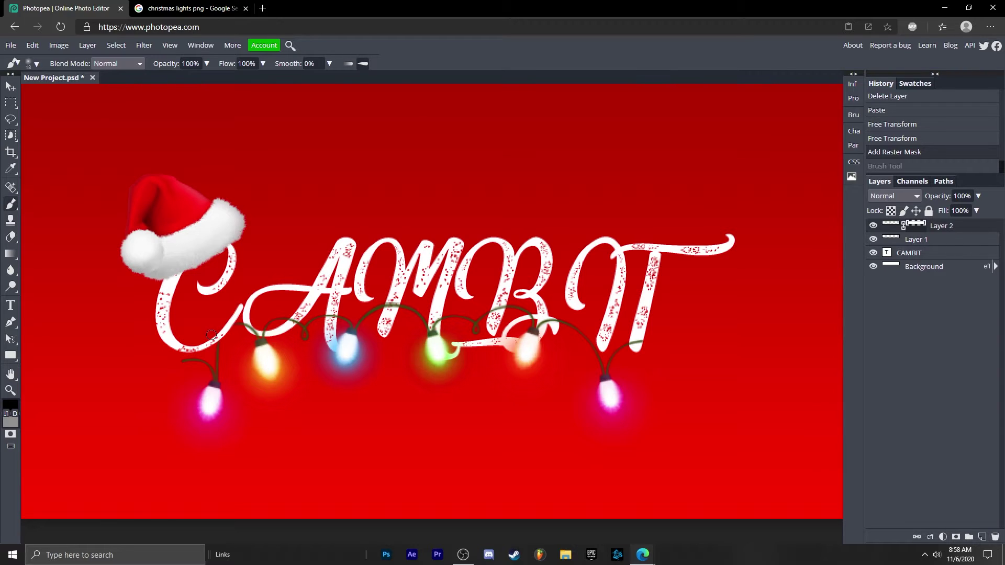
key("ctrl+shift+z")
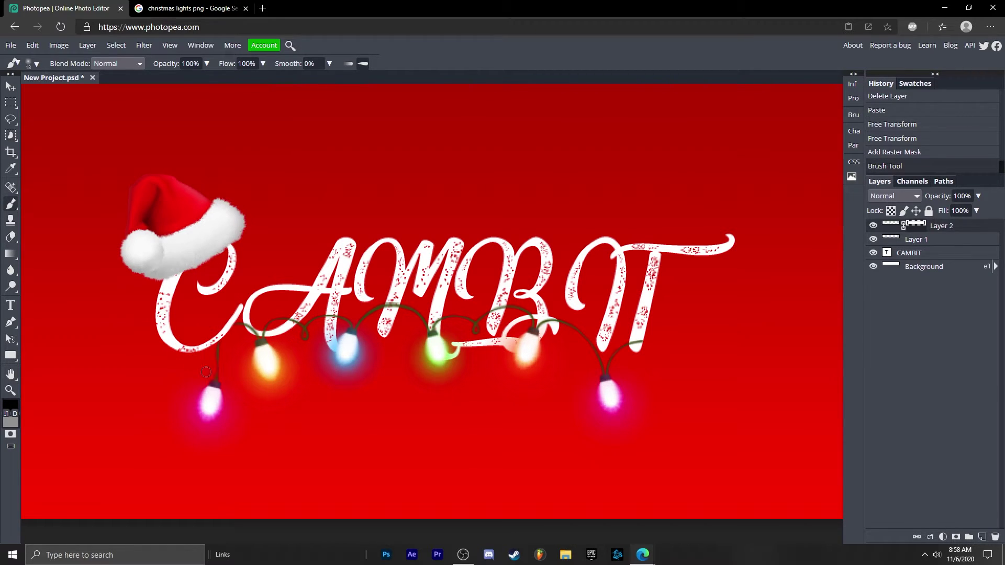
left_click_drag(206, 378, 202, 377)
key("ctrl+z")
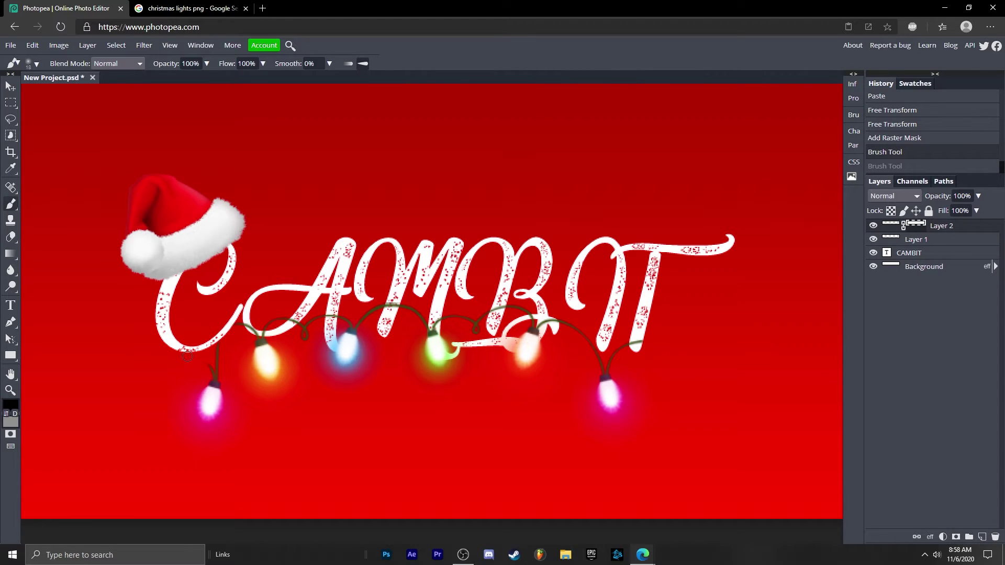
key("ctrl+shift+z")
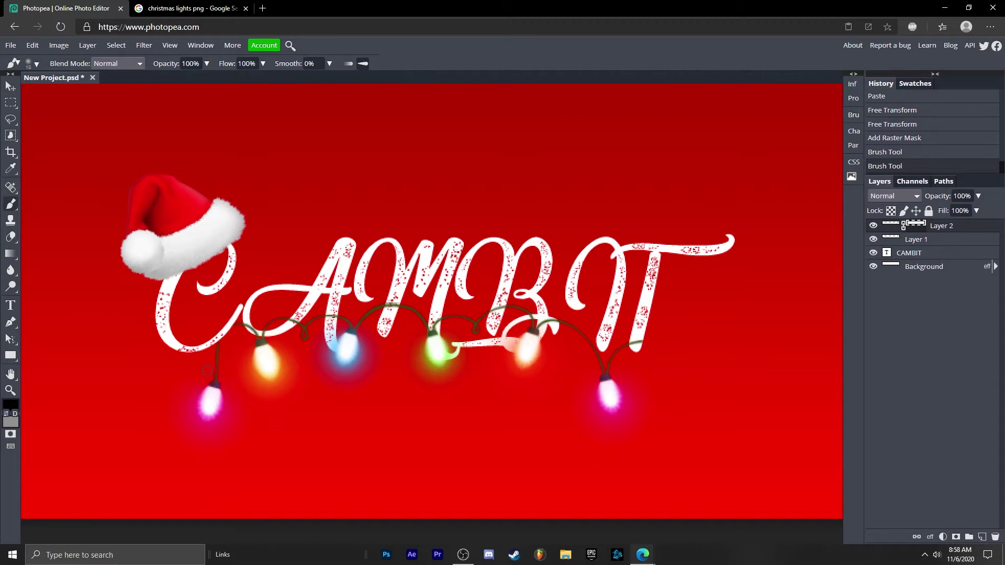
left_click_drag(206, 370, 136, 381)
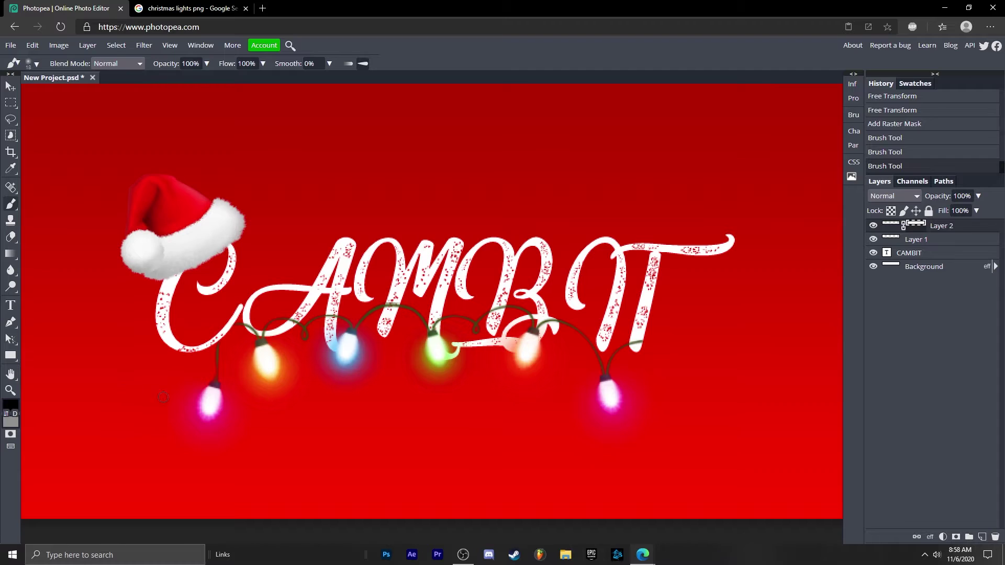
left_click(293, 321)
key("ctrl+z")
left_click(296, 319)
key("ctrl+z")
- Shrink the brush to 11 px and hide the wire across the A stem
key("bracketleft")
key("bracketleft")
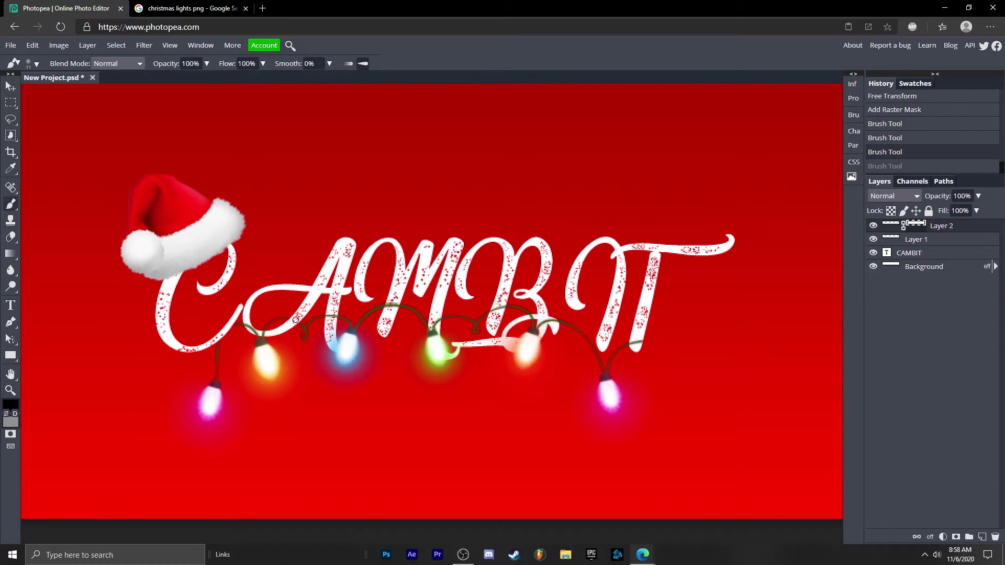
left_click(296, 320)
left_click(327, 313)
left_click_drag(329, 311, 336, 320)
key("ctrl+z")
key("ctrl+z")
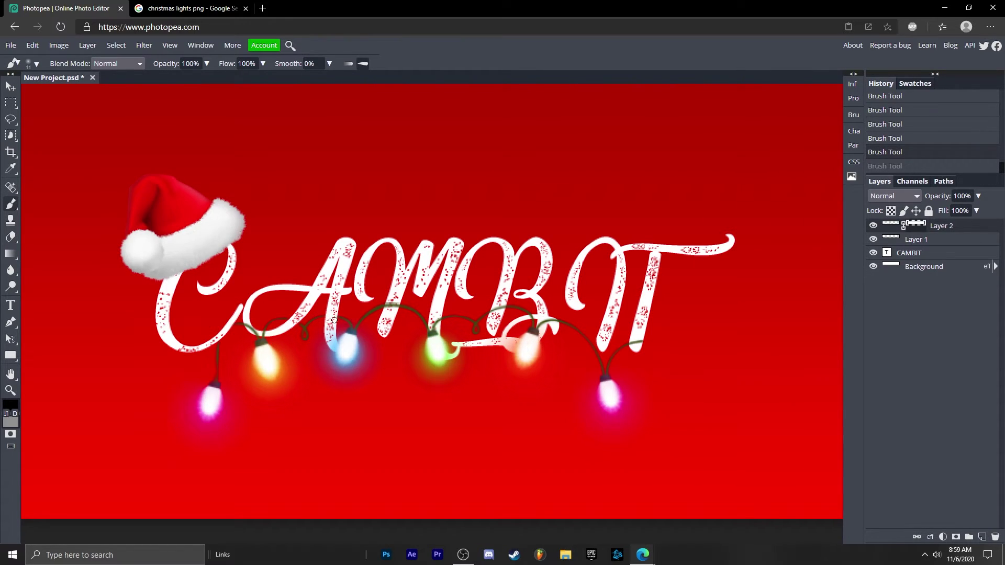
left_click(335, 316)
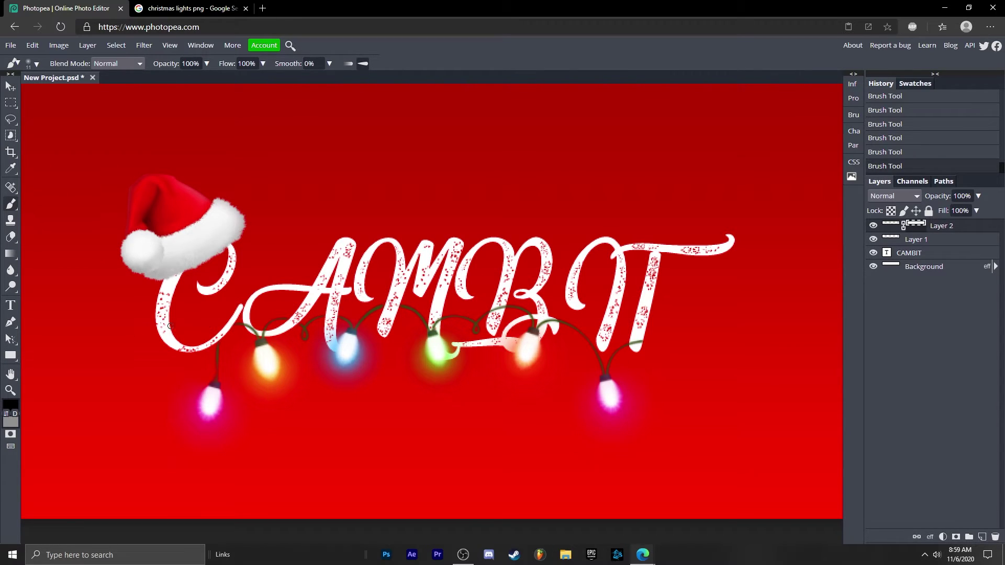
- Set the painting colour to black and mask the wire over the B and T's foot
left_click(6, 406)
left_click(86, 141)
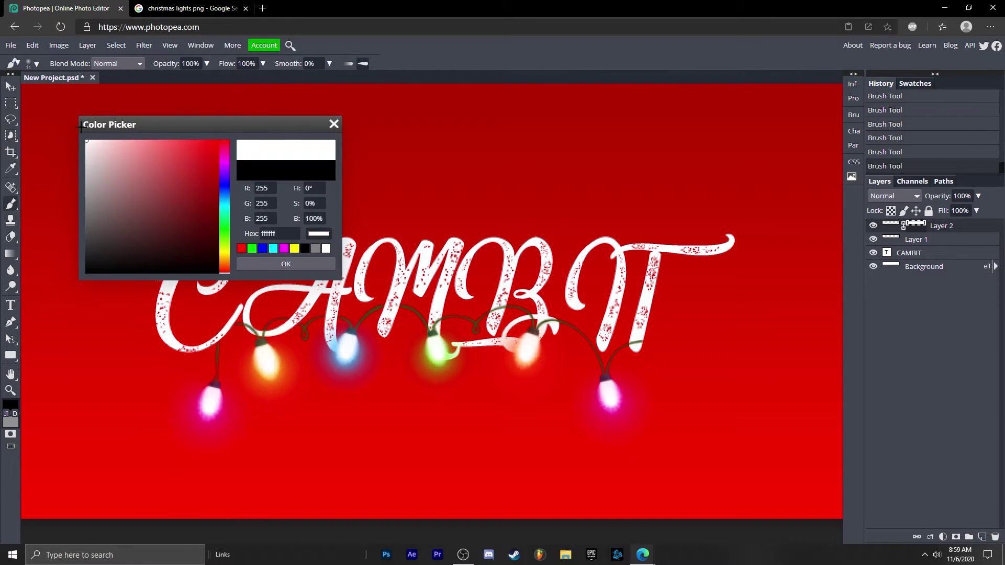
left_click(278, 264)
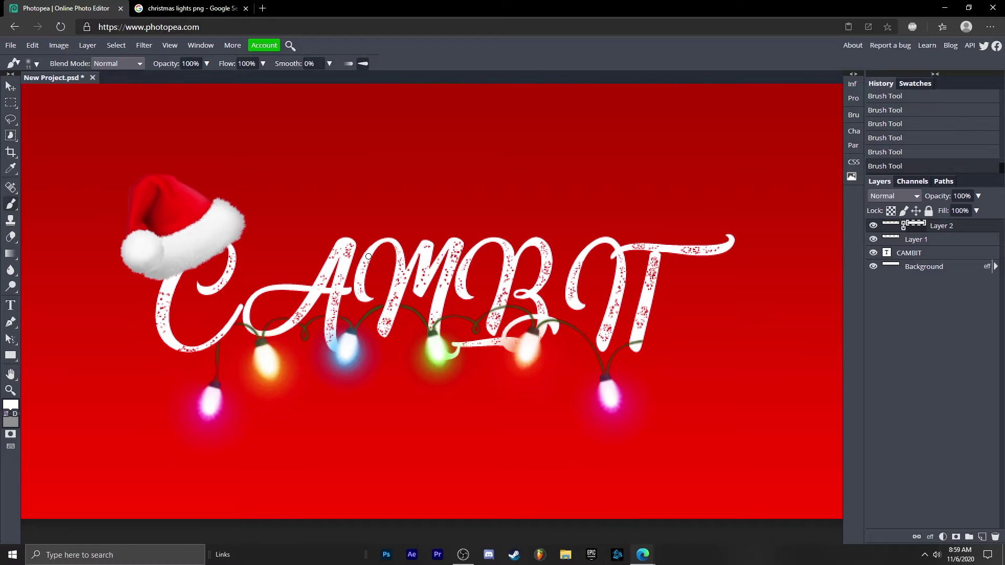
left_click(11, 405)
left_click_drag(119, 261, 121, 332)
left_click(276, 263)
mouse_move(543, 319)
left_mouse_down()
mouse_move(555, 323)
mouse_move(493, 316)
mouse_move(498, 303)
left_mouse_up()
left_click(542, 326)
left_click_drag(640, 342, 632, 345)
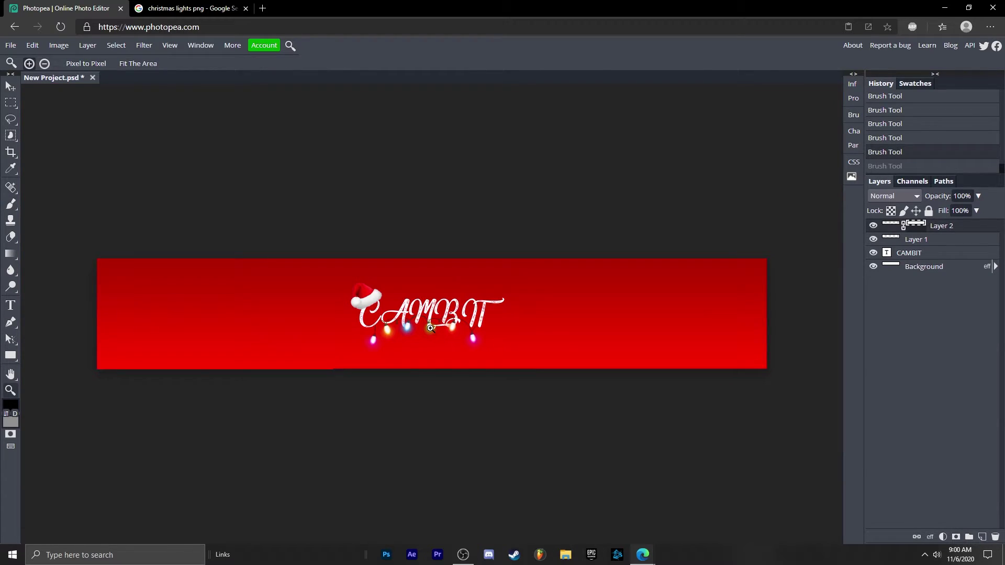
left_click(437, 326)
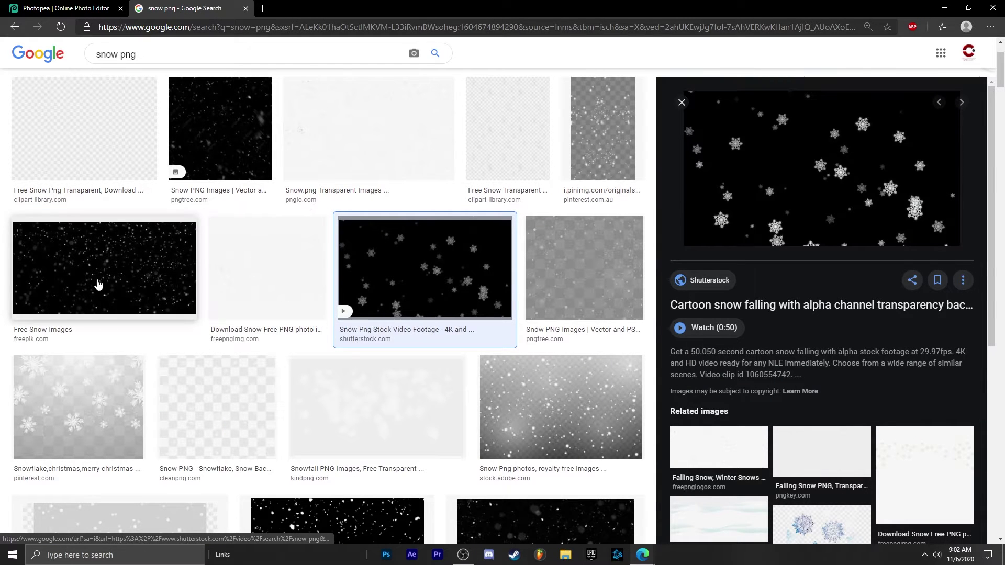
- Copy the snow PNG preview image from the Google Images search
right_click(729, 140)
left_click(779, 279)
left_click(66, 9)
- Paste the snow as Layer 3 onto the banner and set its blend mode to Screen
key("ctrl+v")
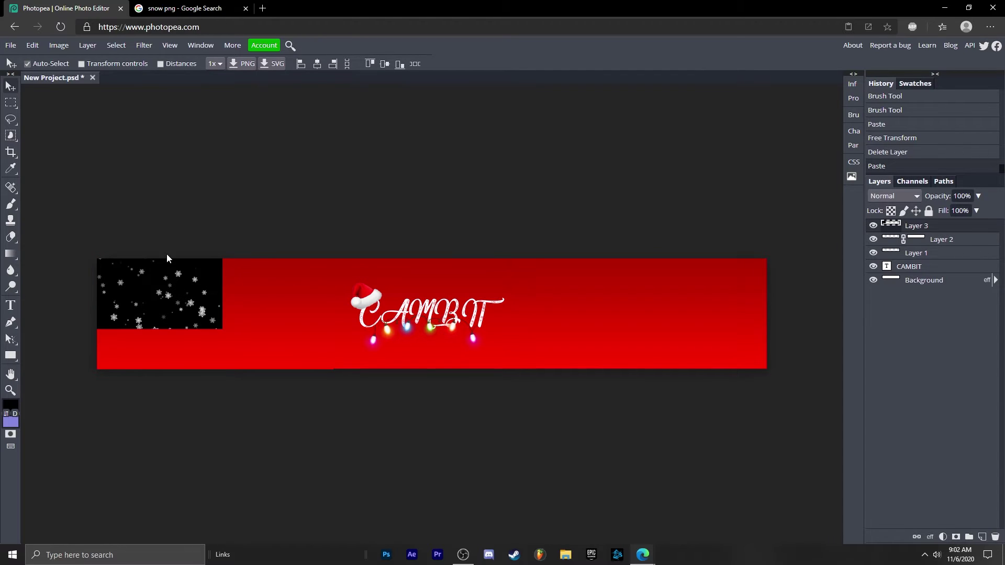
left_click_drag(167, 254, 210, 267)
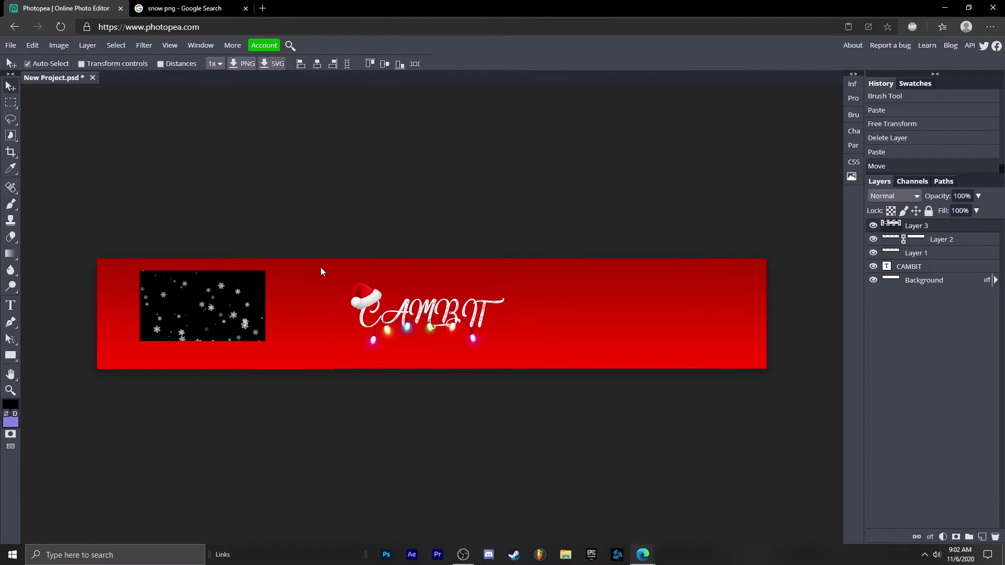
left_click(901, 195)
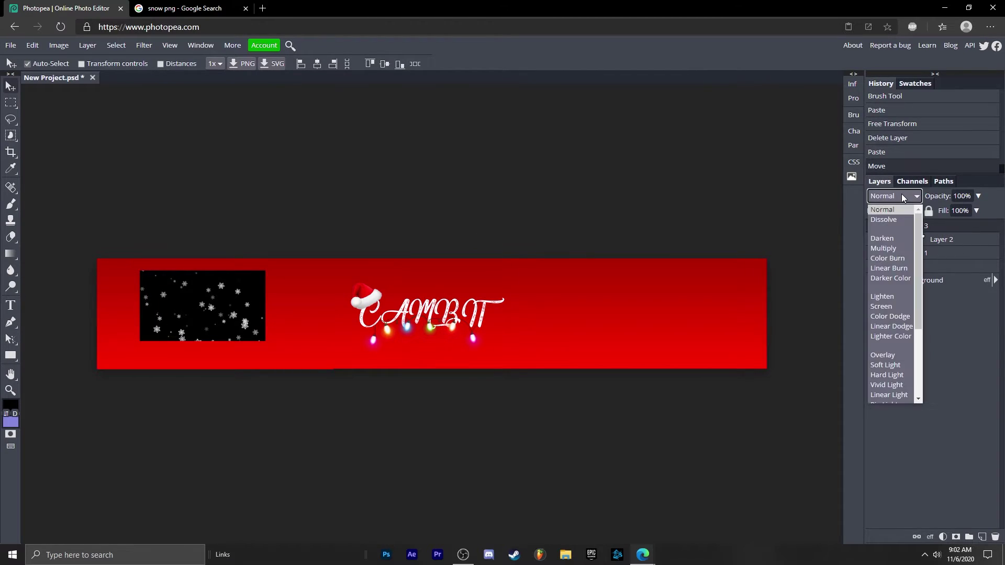
left_click(900, 303)
- Scale the snow layer to about 329% and align it over the banner's left side
left_click(32, 45)
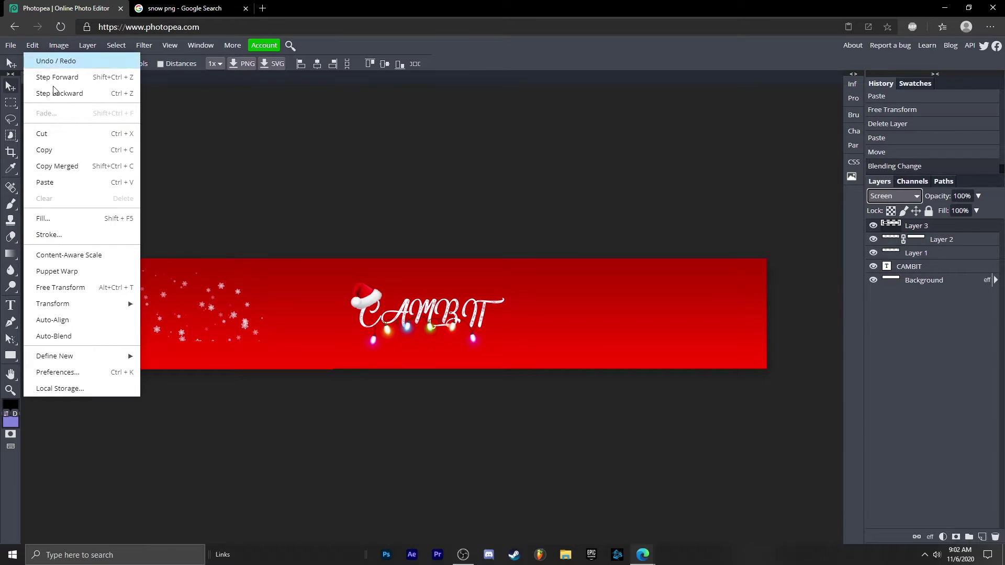
left_click(98, 290)
left_click_drag(270, 346, 449, 446)
left_click_drag(403, 396, 640, 342)
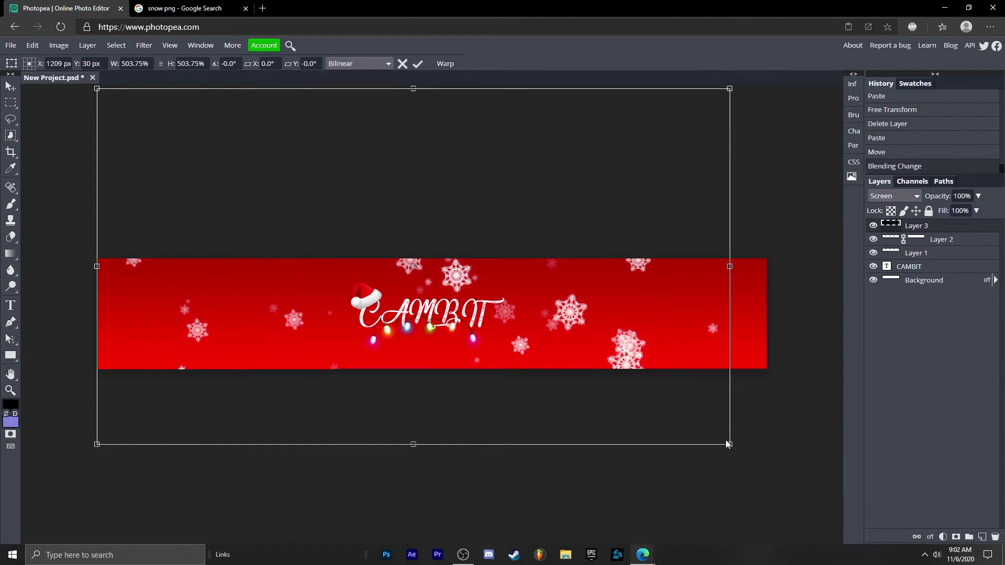
left_click_drag(730, 444, 545, 338)
left_click_drag(463, 348, 433, 372)
left_click(417, 64)
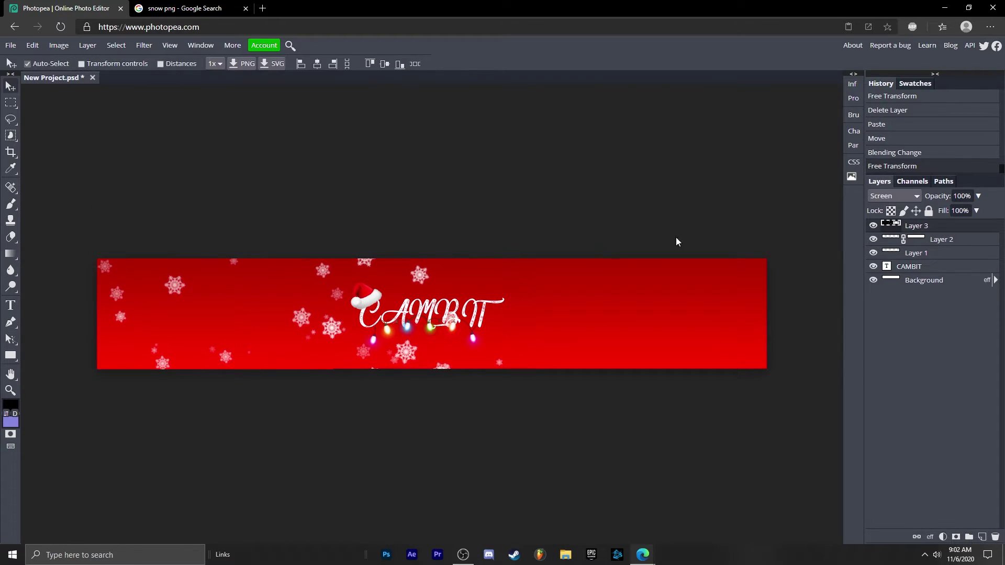
- Duplicate the snow layer and move the copy to the banner's right side
key("ctrl+j")
left_click(32, 45)
left_click(47, 287)
left_click_drag(488, 313, 577, 290)
right_click(549, 314)
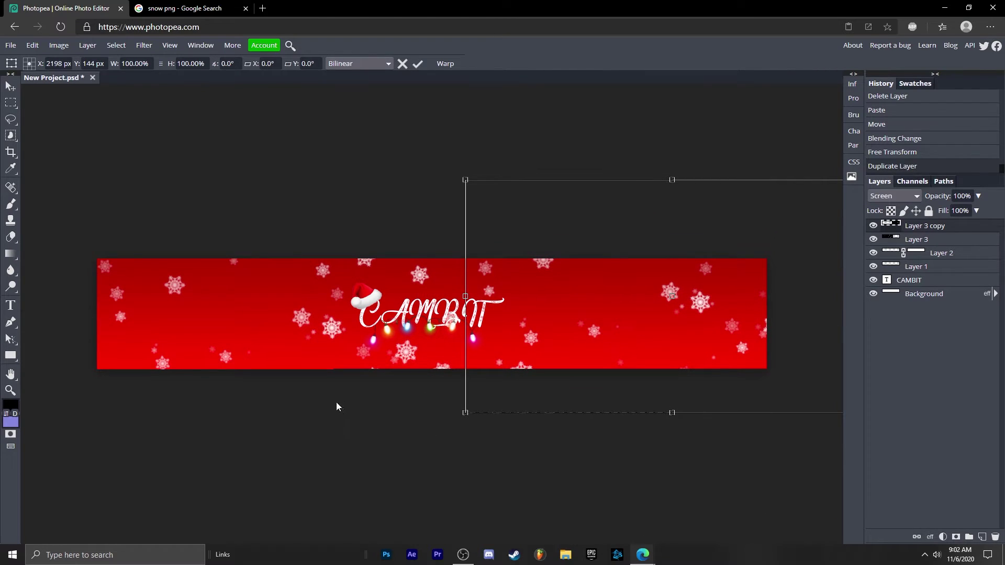
left_click(418, 63)
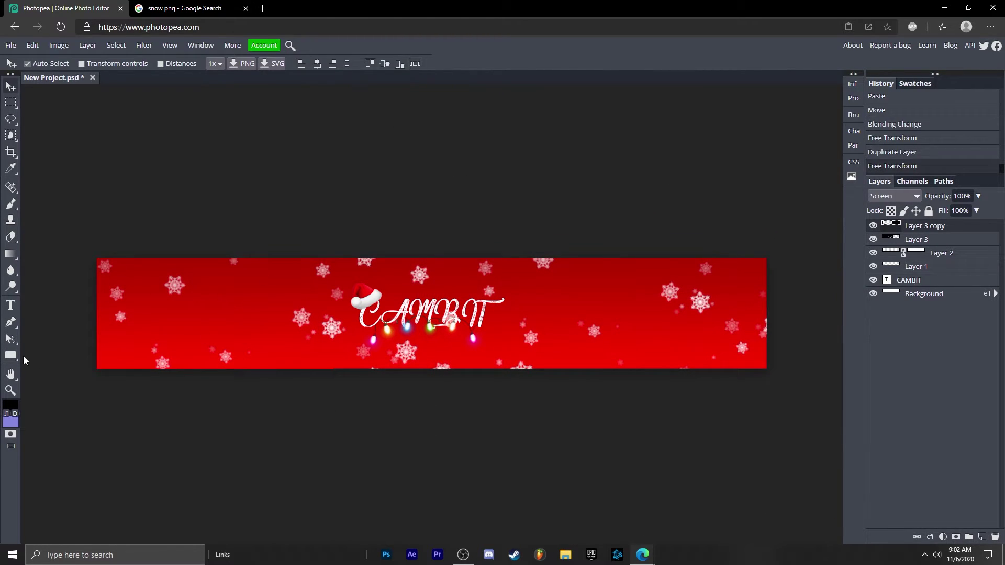
- Mask Layer 3 copy and paint out several snowflakes with a soft 163 px brush
left_click(11, 391)
left_click(390, 311)
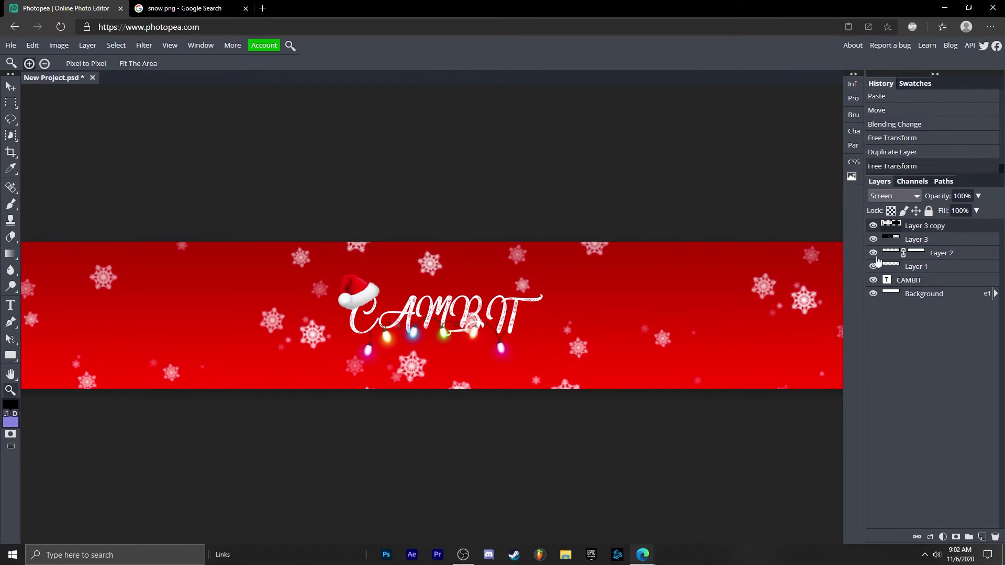
left_click(955, 536)
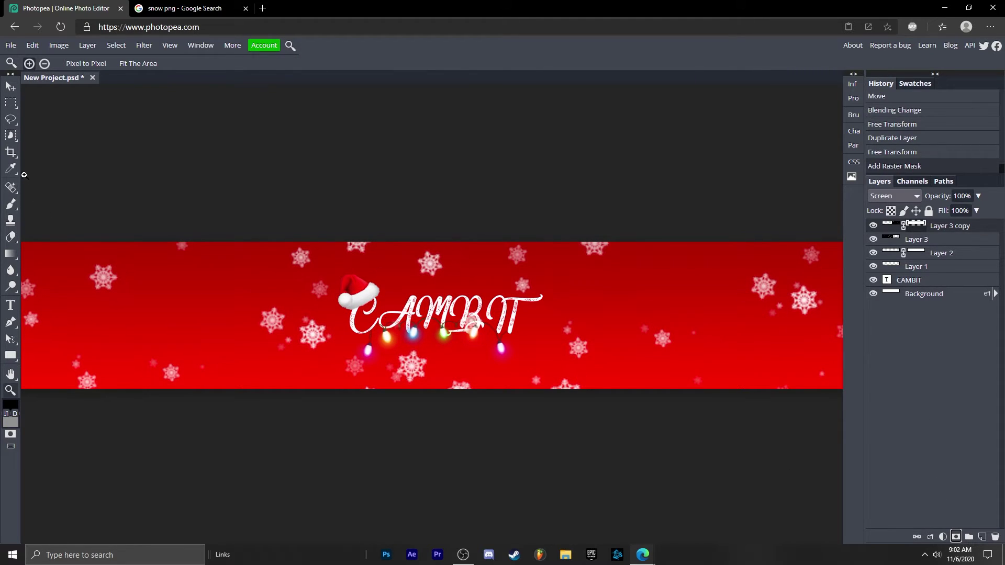
left_click(10, 204)
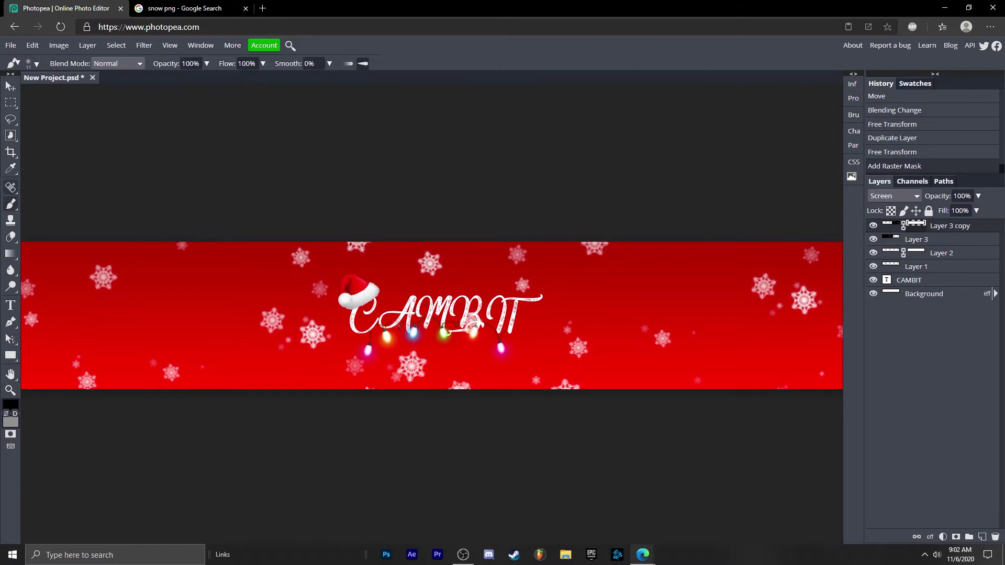
left_click(36, 64)
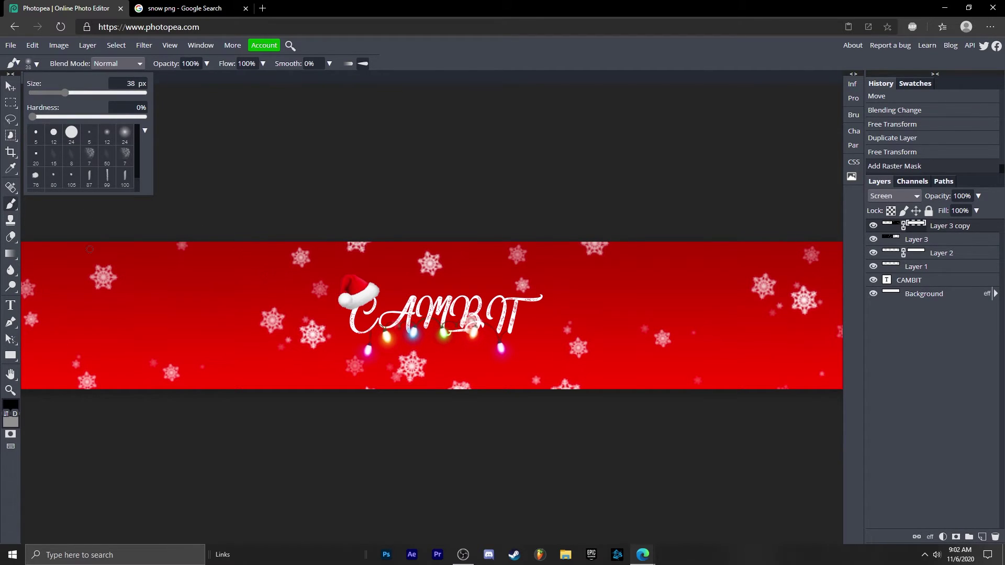
left_click_drag(64, 92, 89, 91)
left_click(313, 289)
left_click(475, 340)
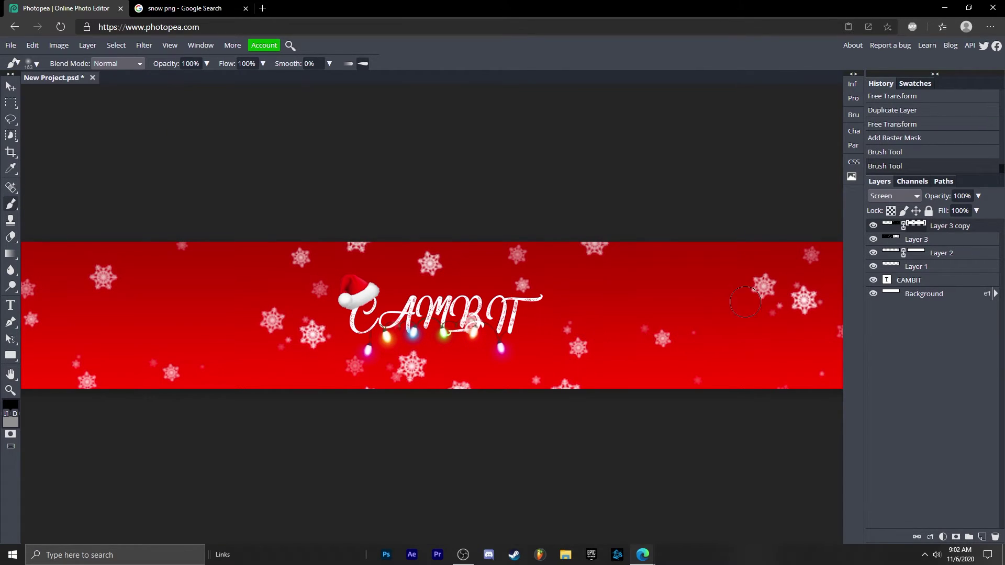
left_click(805, 301)
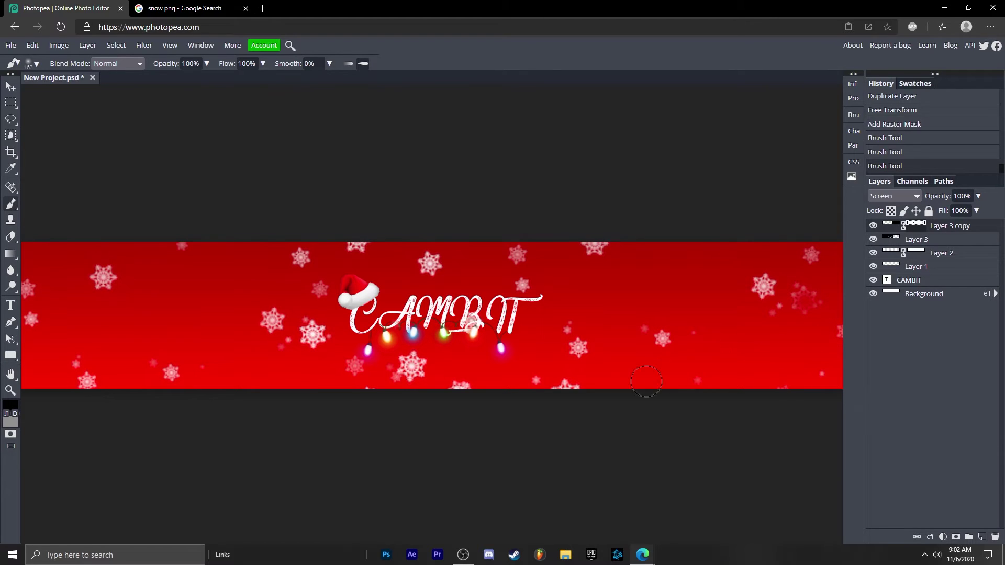
left_click(426, 265)
- Mask Layer 3 and hide the snowflakes near the lights and CAMBIT lettering, then zoom out
left_click(915, 239)
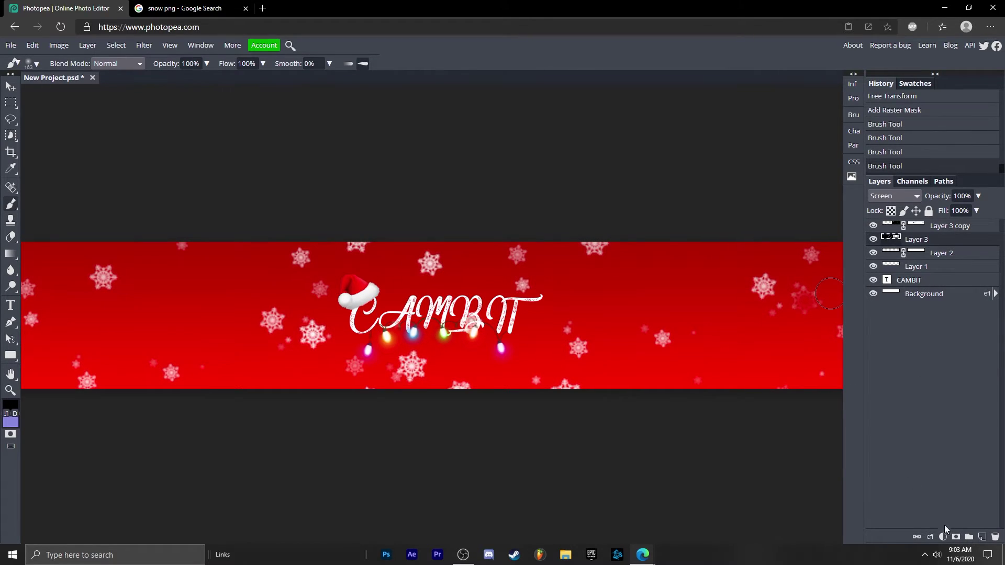
left_click(955, 536)
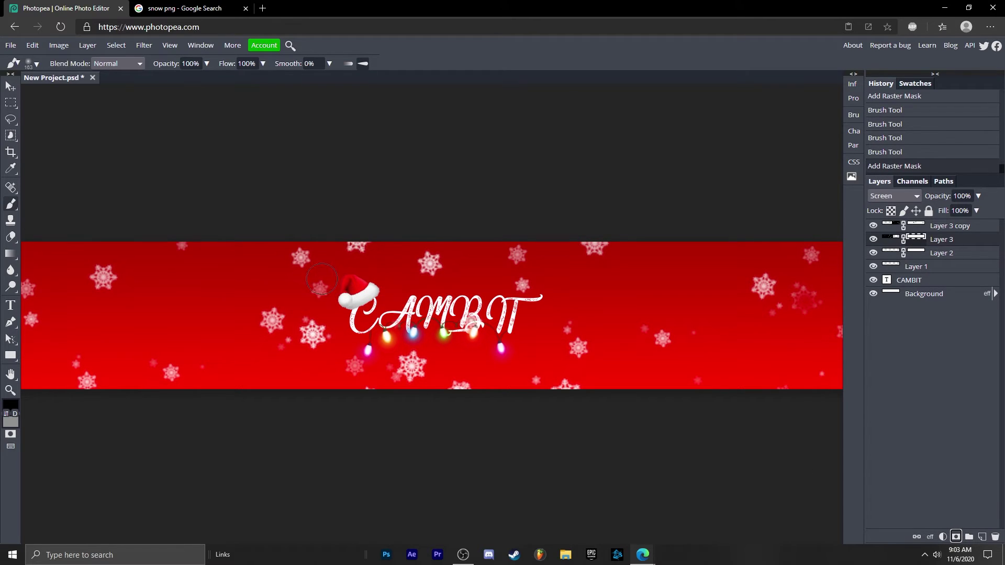
left_click(309, 333)
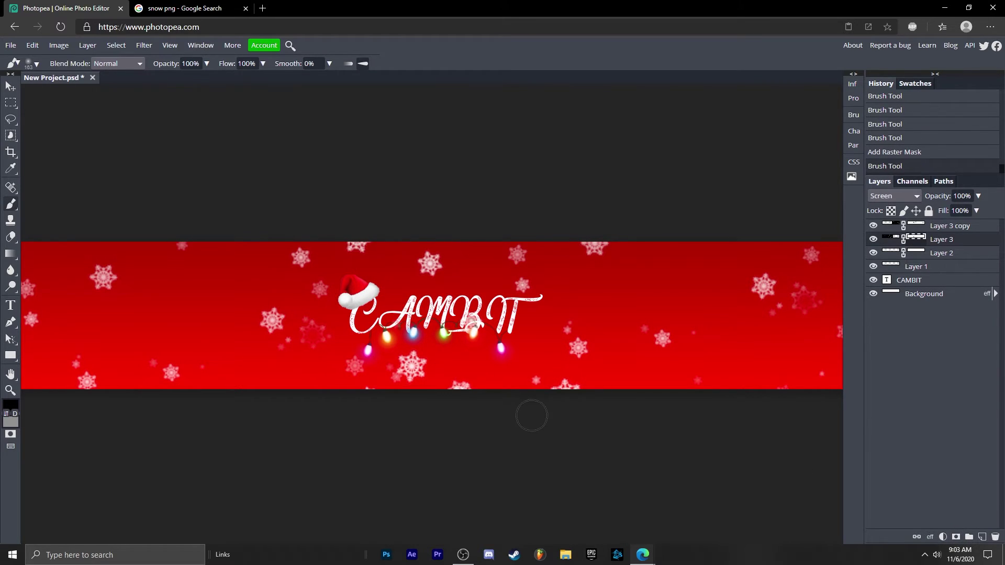
left_click(473, 329)
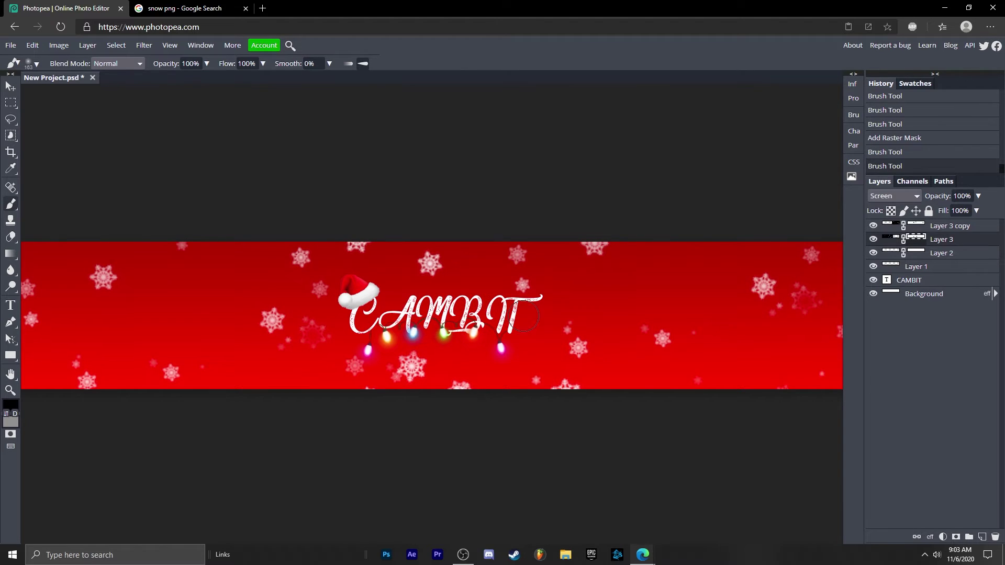
left_click_drag(428, 317, 422, 317)
left_click(10, 390)
scroll(49, 376, "down", 1)
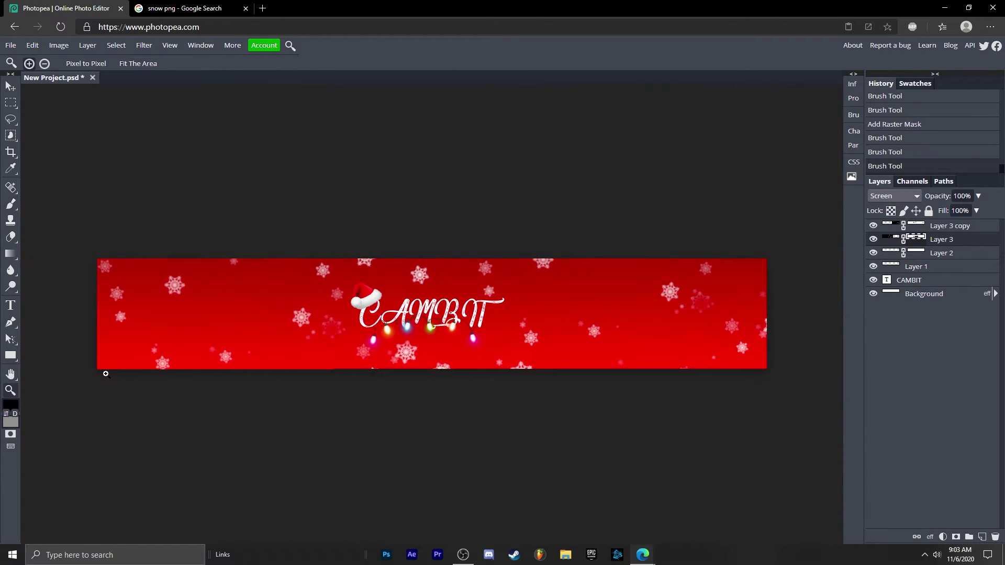
scroll(250, 361, "up", 1)
scroll(262, 348, "down", 1)
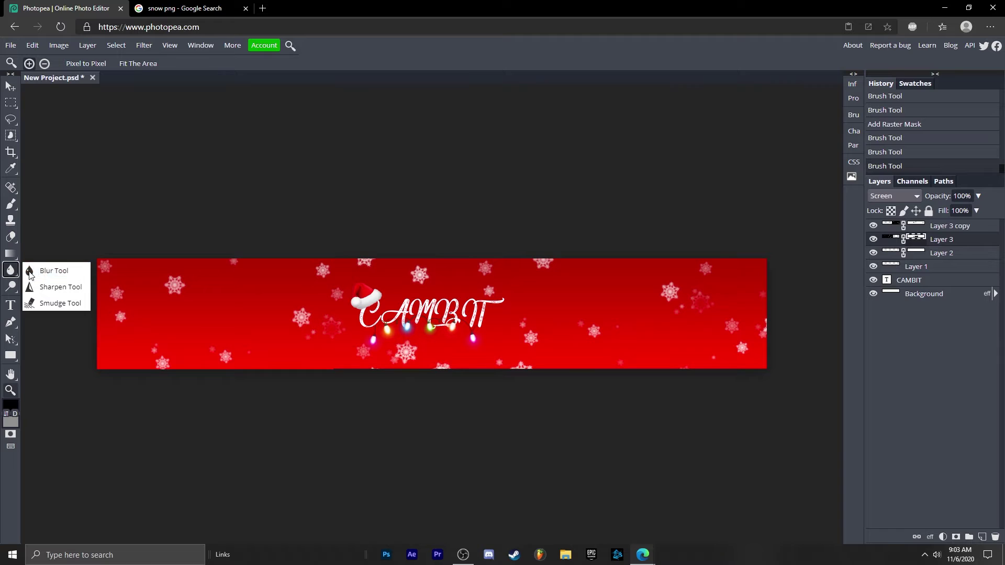
- Set the Blur tool to 323 px size and 100% strength
left_click(47, 272)
left_click(34, 63)
left_click_drag(56, 93, 118, 84)
left_click(107, 64)
left_click(156, 370)
- Blur the snowflakes on the banner's left side, switching between Layer 3 and Layer 3 copy
left_click_drag(155, 370, 163, 272)
mouse_move(147, 356)
left_mouse_down()
mouse_move(157, 295)
mouse_move(200, 282)
left_mouse_up()
left_click_drag(144, 365, 149, 340)
left_click_drag(152, 330, 158, 312)
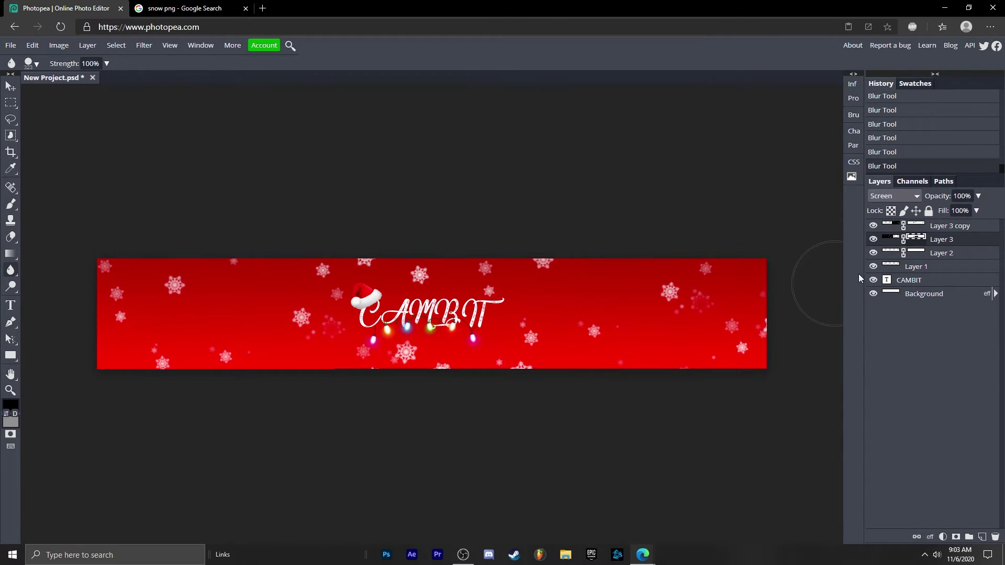
left_click(889, 228)
left_click(892, 239)
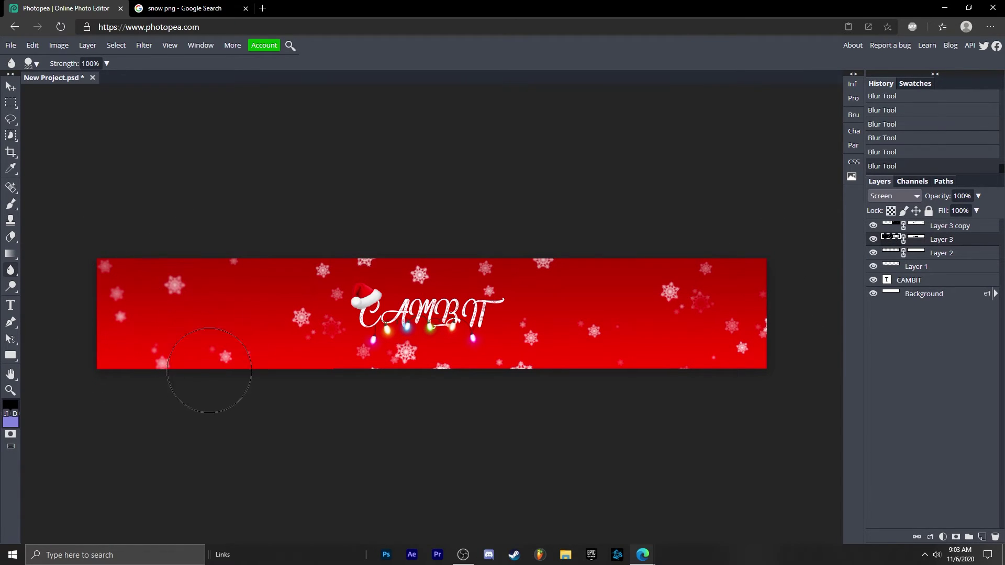
left_click(891, 225)
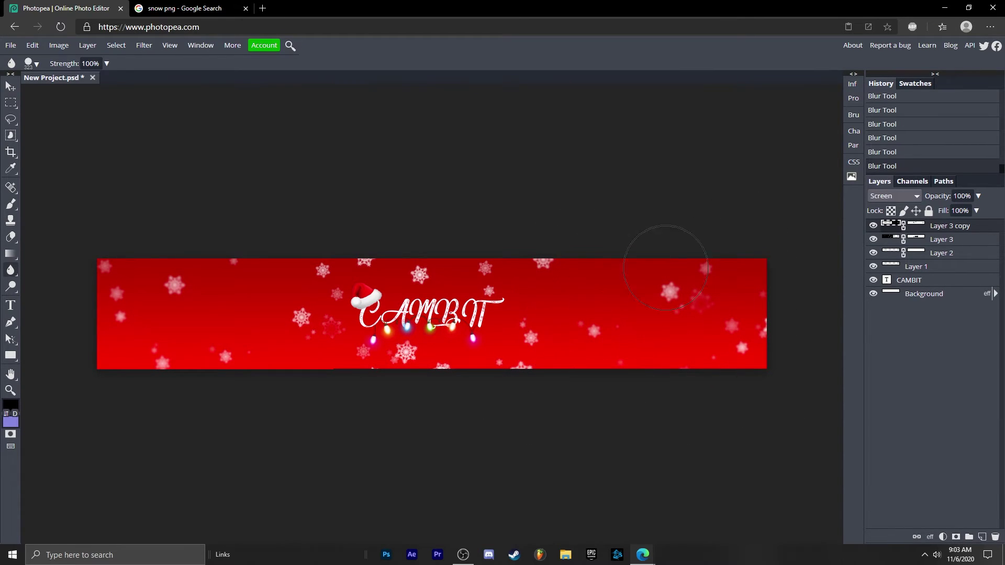
left_click(908, 243)
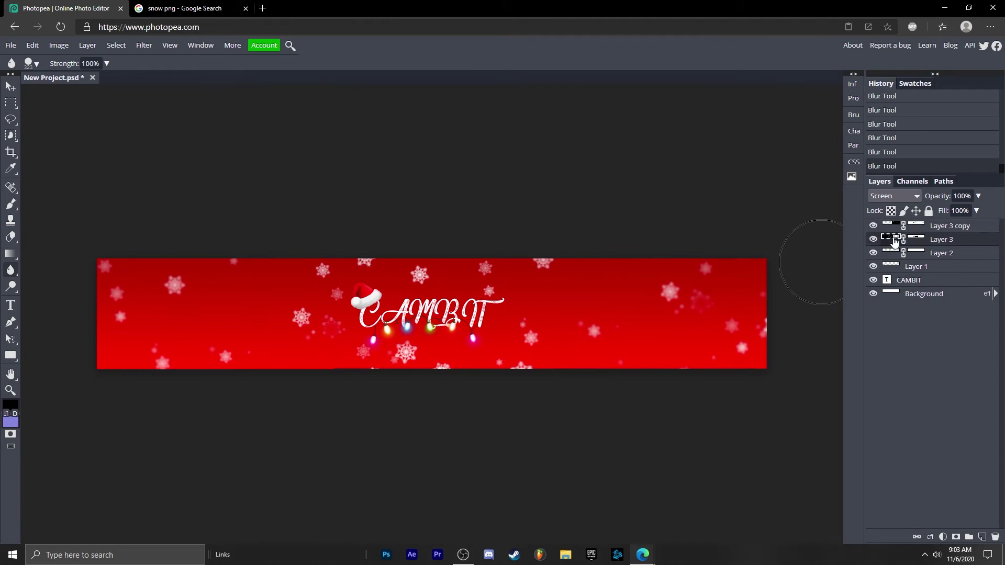
- Make the Background's red Gradient Overlay Radial at 500% scale and apply it
key("z")
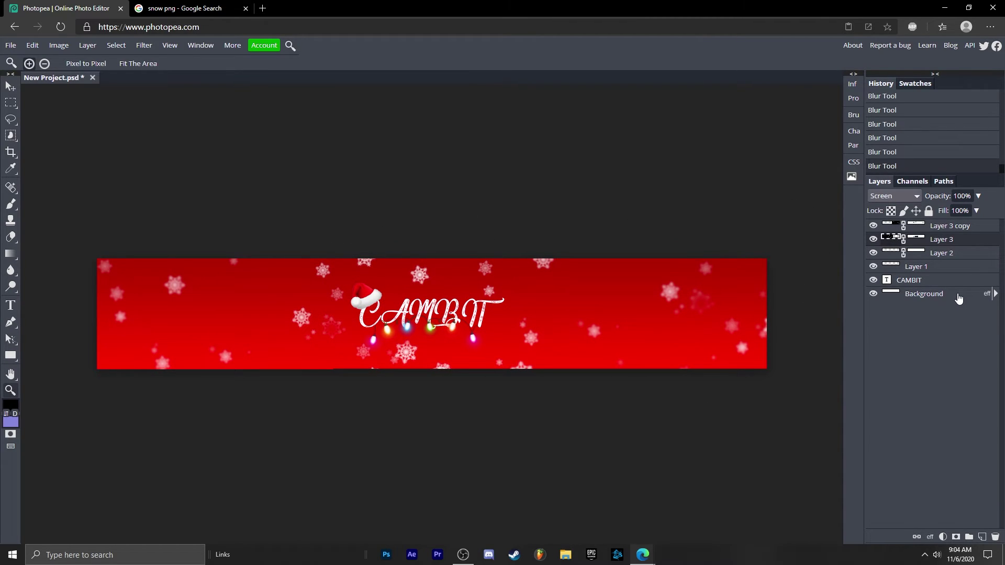
double_click(958, 298)
left_click(589, 249)
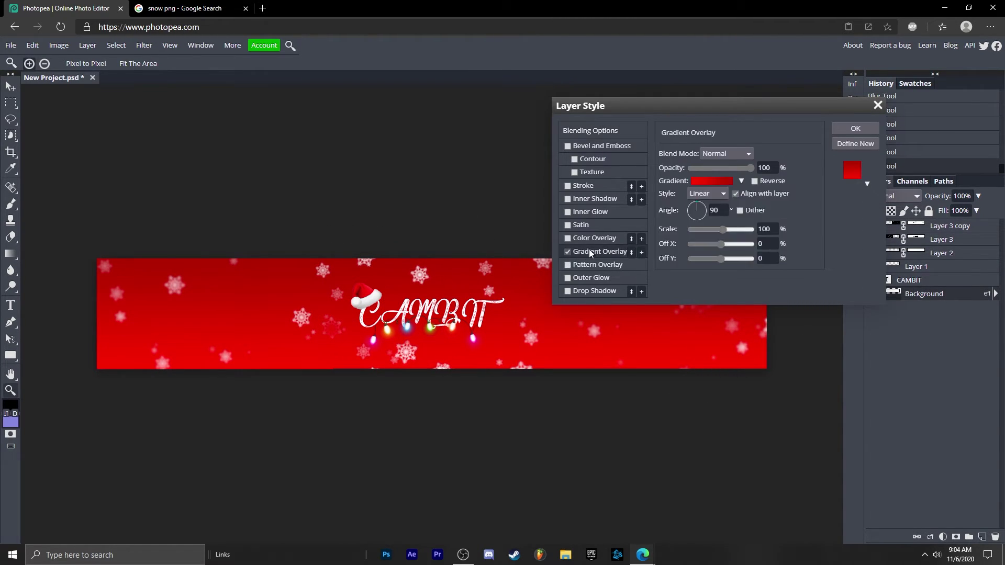
left_click(698, 183)
left_click(954, 212)
left_click(722, 193)
left_click(727, 204)
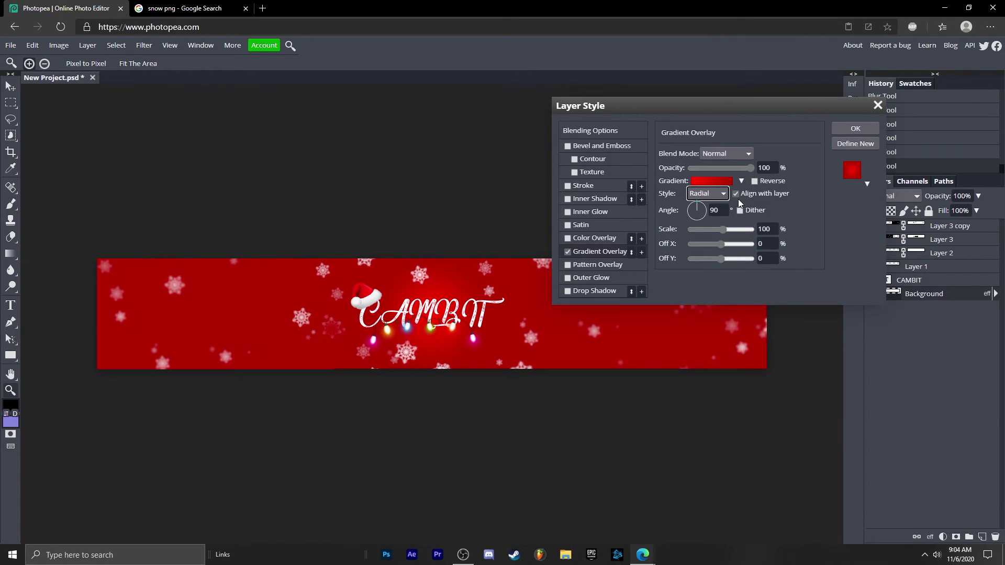
left_click_drag(726, 232, 748, 231)
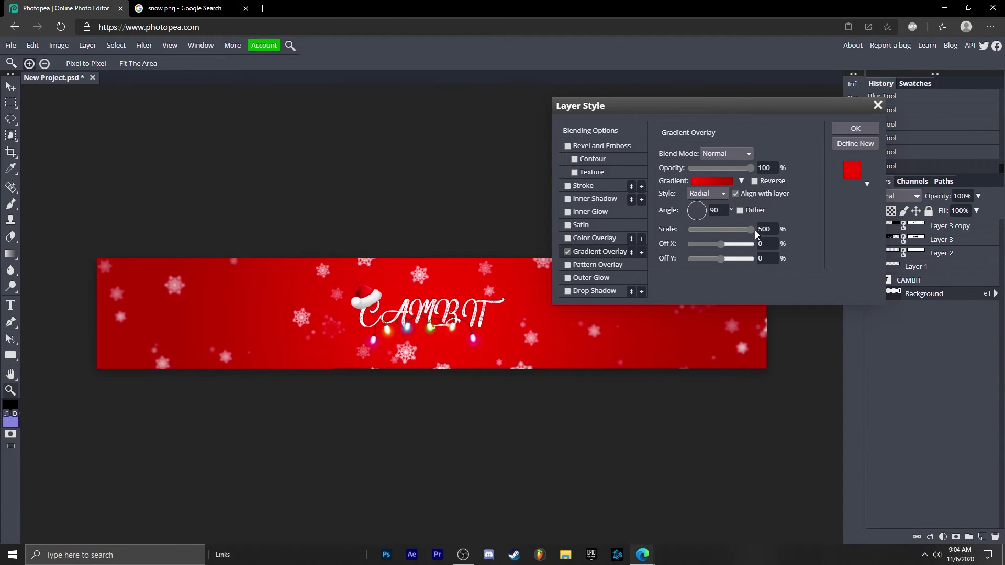
left_click_drag(726, 107, 841, 48)
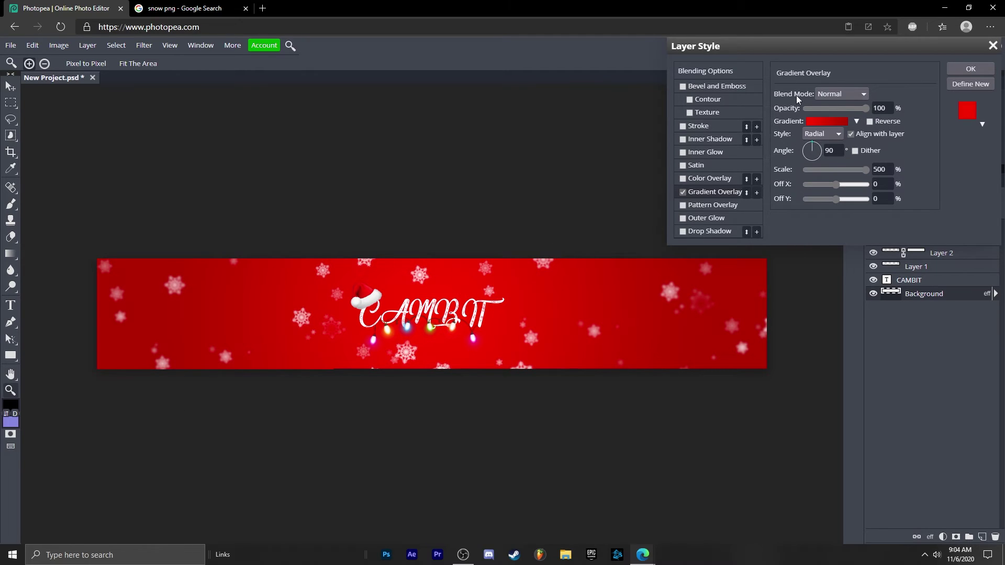
left_click_drag(858, 48, 790, 208)
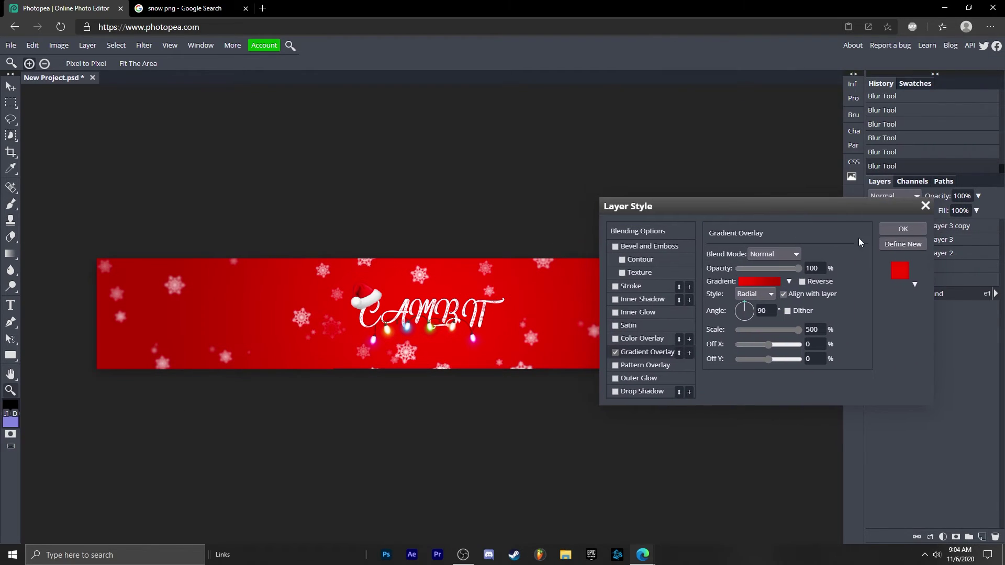
left_click(909, 231)
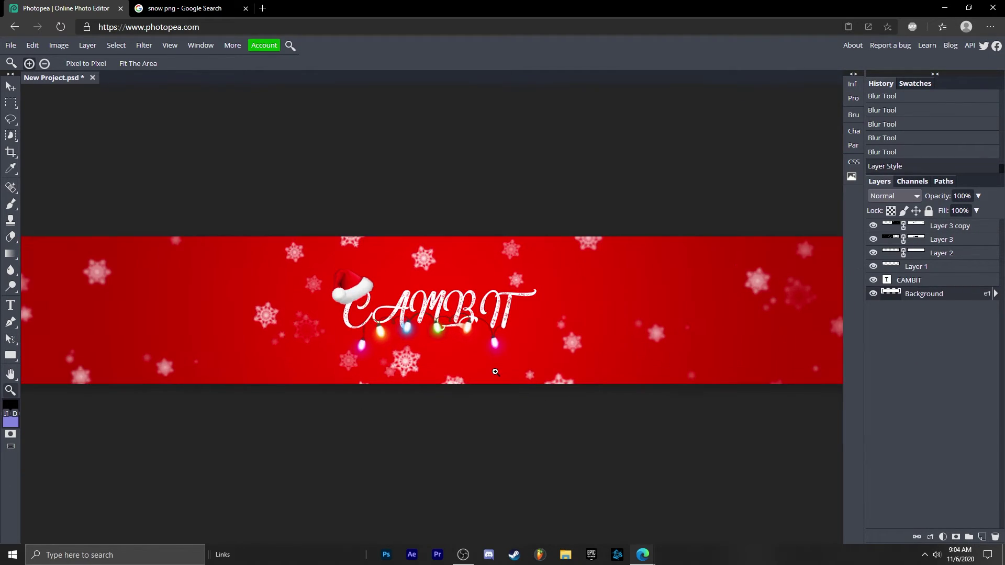
- Add a Brightness/Contrast adjustment above Layer 3 copy and raise the brightness
left_click(955, 228)
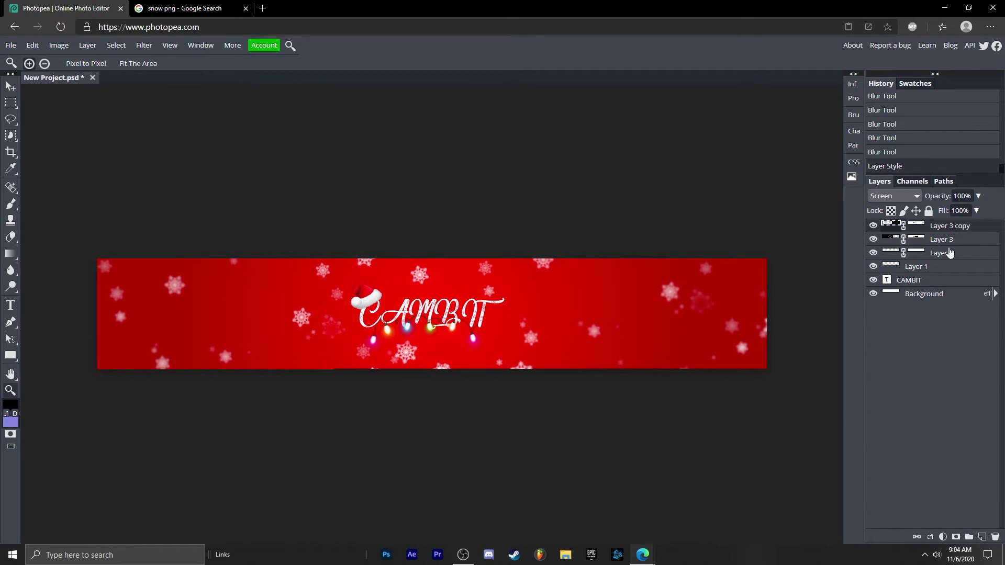
left_click(942, 536)
left_click(956, 250)
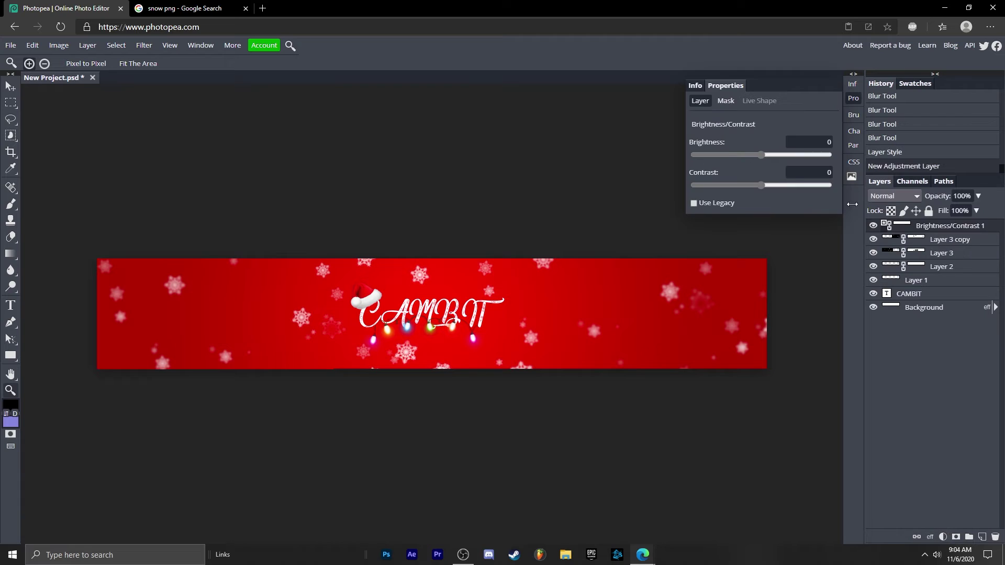
mouse_move(761, 155)
left_mouse_down()
mouse_move(787, 152)
mouse_move(774, 154)
mouse_move(785, 155)
mouse_move(787, 186)
mouse_move(773, 154)
left_mouse_up()
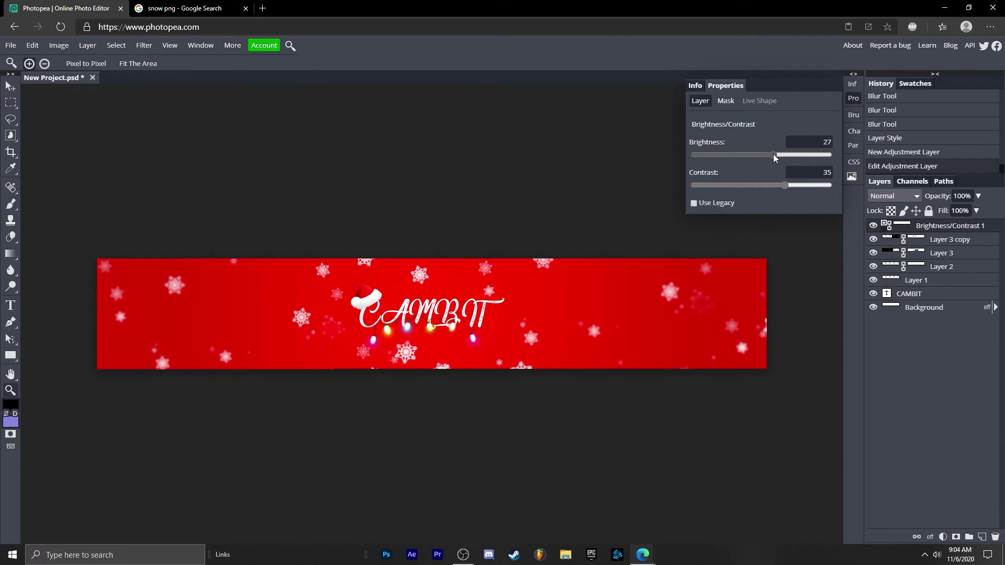
- Add a Vibrance adjustment with Vibrance 34 and Saturation 46, toggling it to compare
left_click(942, 537)
left_click(936, 322)
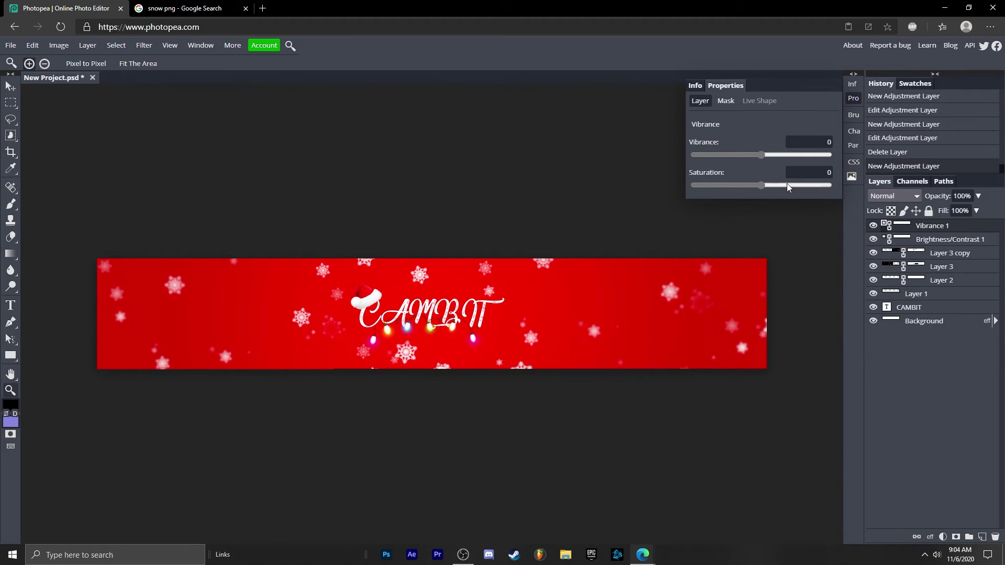
left_click_drag(761, 155, 789, 184)
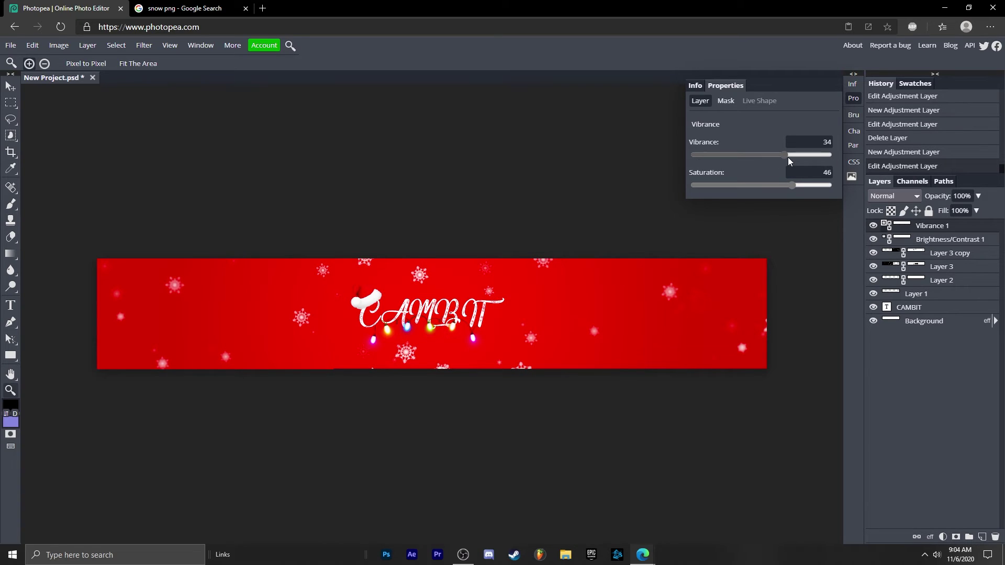
left_click(876, 225)
left_click(875, 226)
left_click(874, 226)
left_click(874, 225)
left_click(872, 227)
left_click(871, 228)
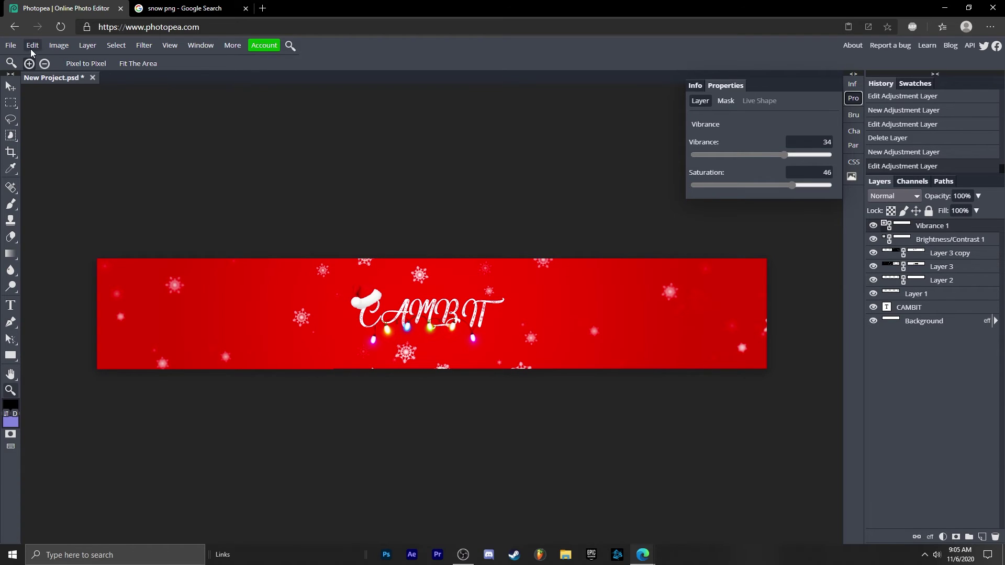
- Enlarge the canvas to 2560×1440 and check the layers by toggling their visibility
left_click(60, 46)
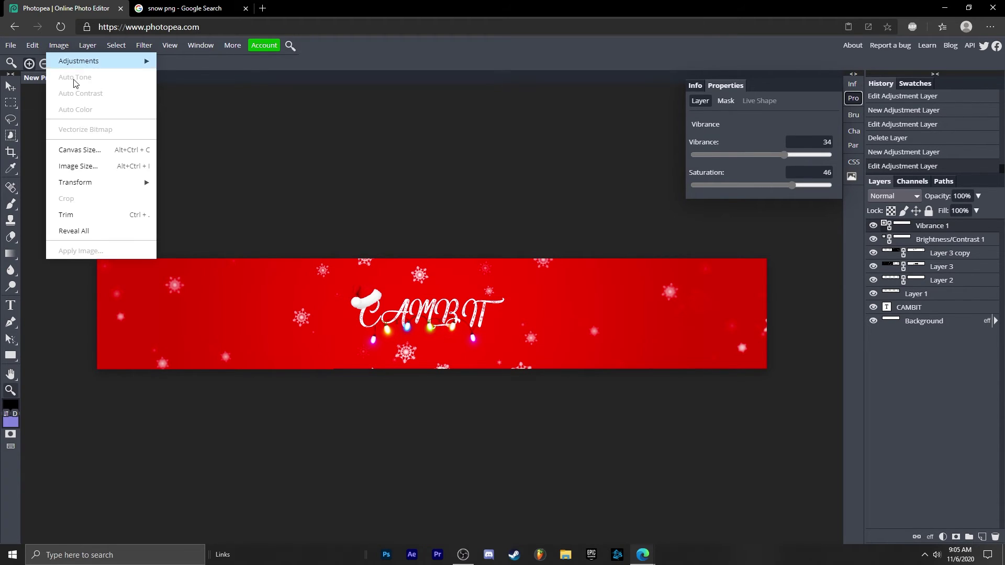
left_click(84, 151)
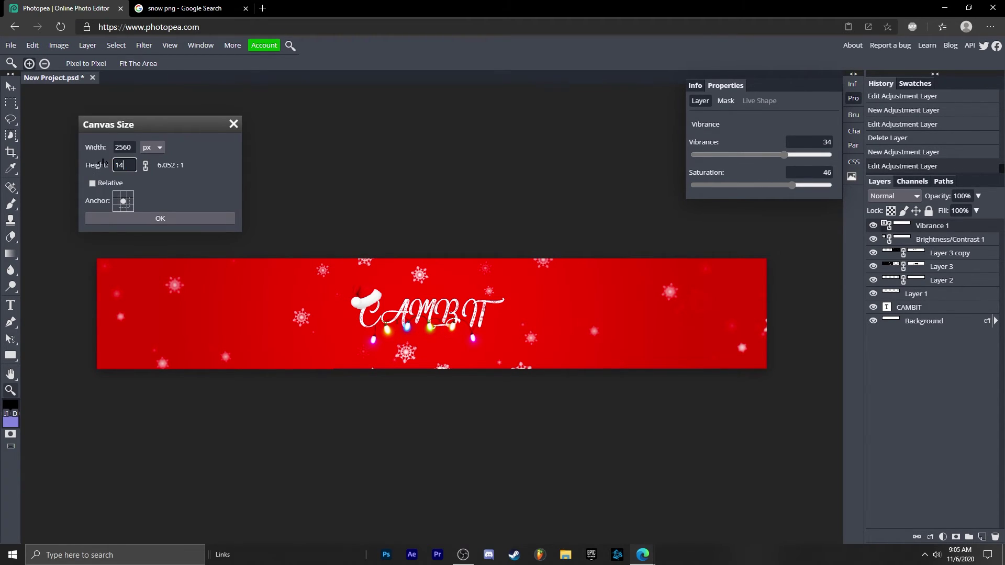
left_click(158, 214)
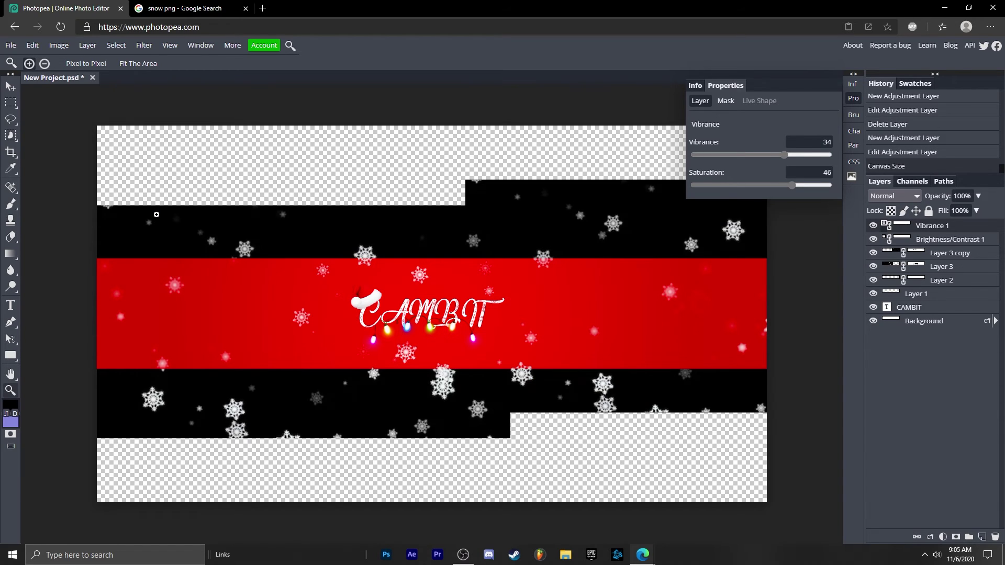
left_click(937, 310)
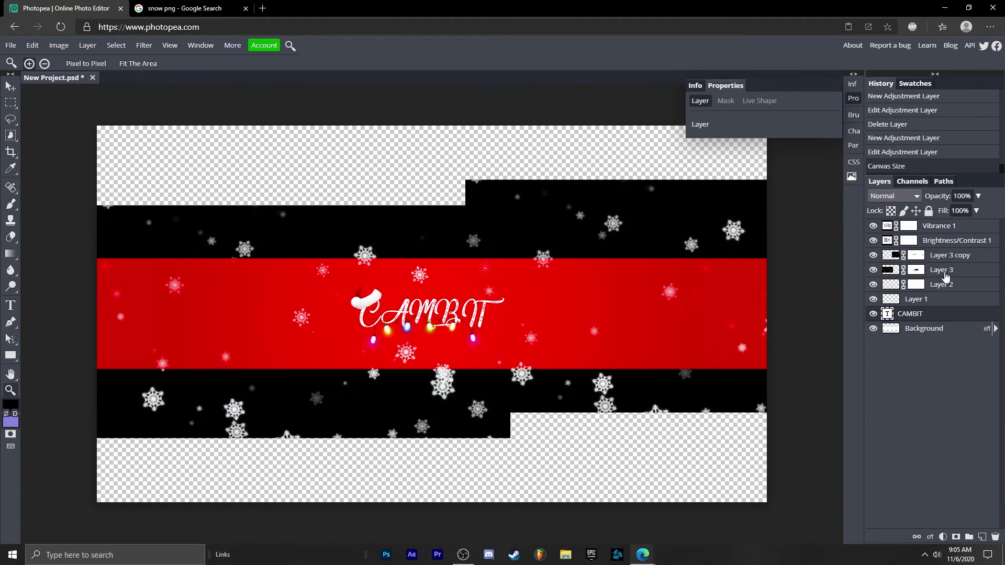
left_click(940, 241)
left_click(953, 274)
left_click(873, 300)
left_click(873, 300)
left_click(871, 330)
left_click(873, 328)
- Duplicate the Background, stretch the copy to fill the canvas, and move it below Background
left_click(947, 333)
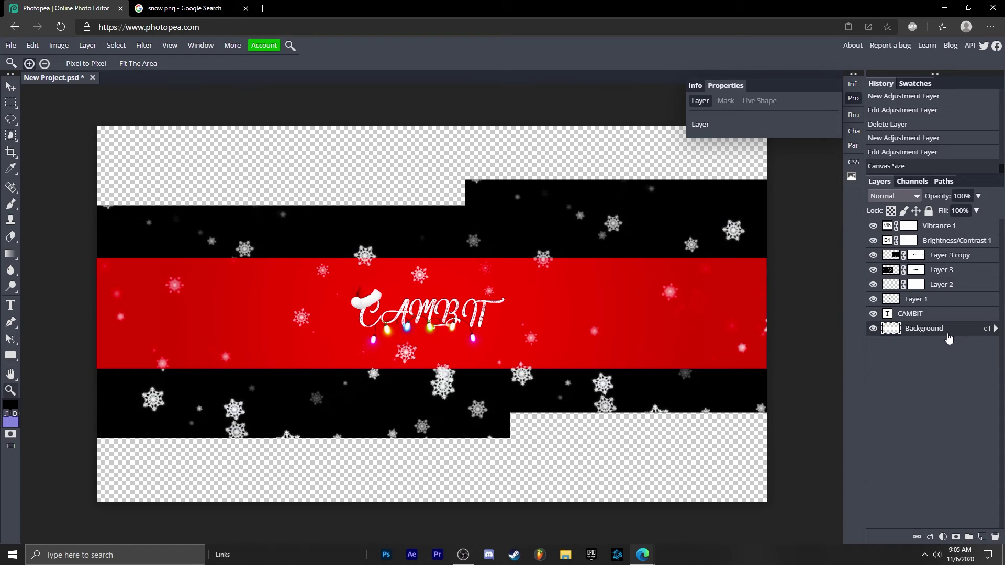
key("ctrl+j")
key("ctrl+j")
left_click(33, 45)
left_click(79, 285)
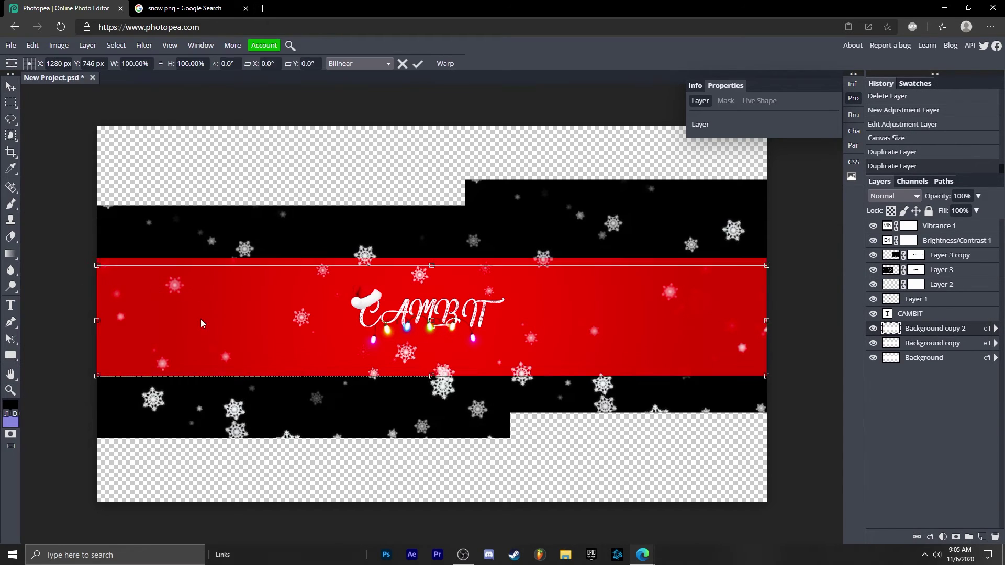
left_click_drag(200, 327, 203, 445)
left_click_drag(432, 391, 444, 112)
left_click(421, 65)
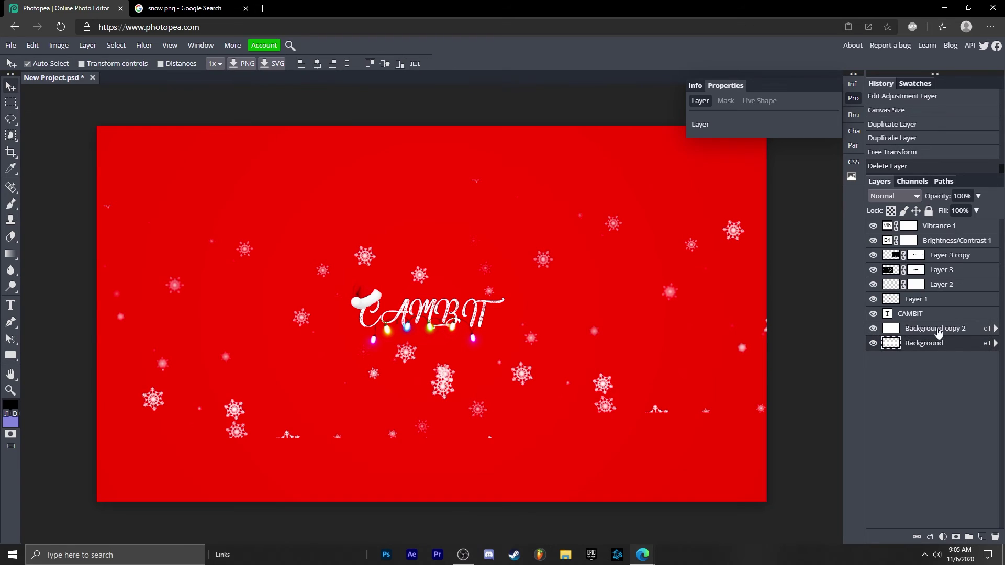
left_click(939, 330)
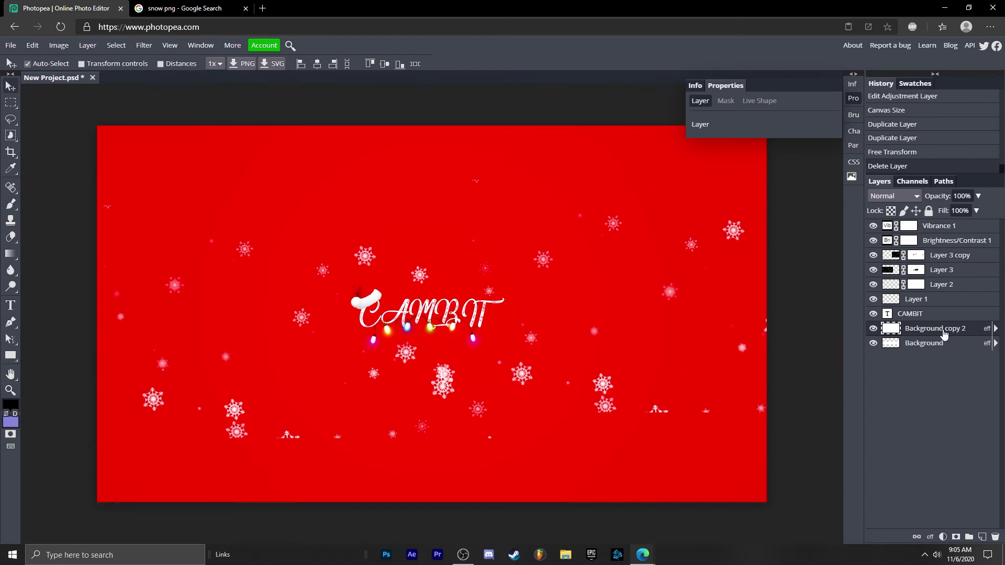
left_click_drag(942, 334, 940, 348)
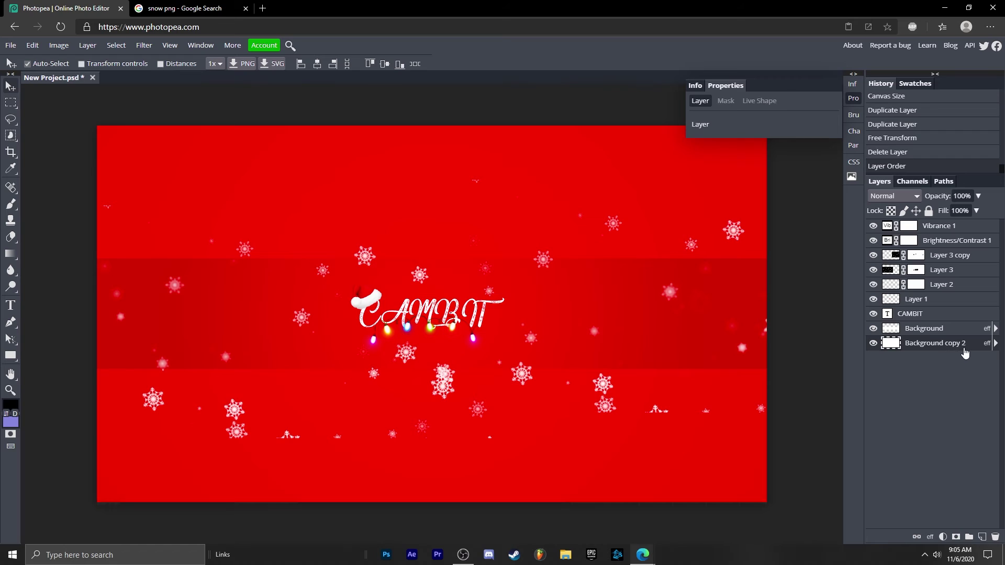
- Apply a 187 px Gaussian Blur to Background copy 2
left_click(144, 45)
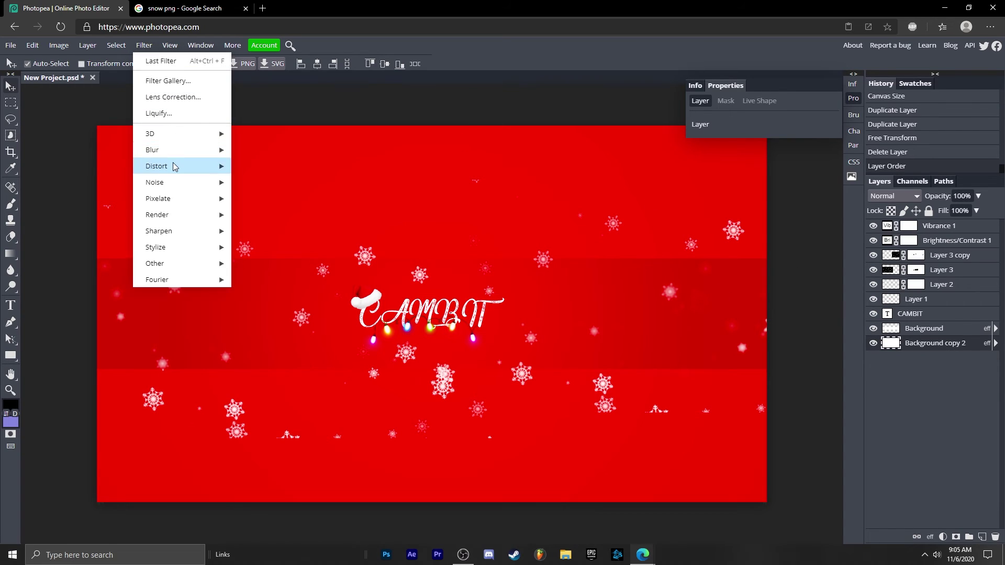
mouse_move(157, 149)
left_click(261, 214)
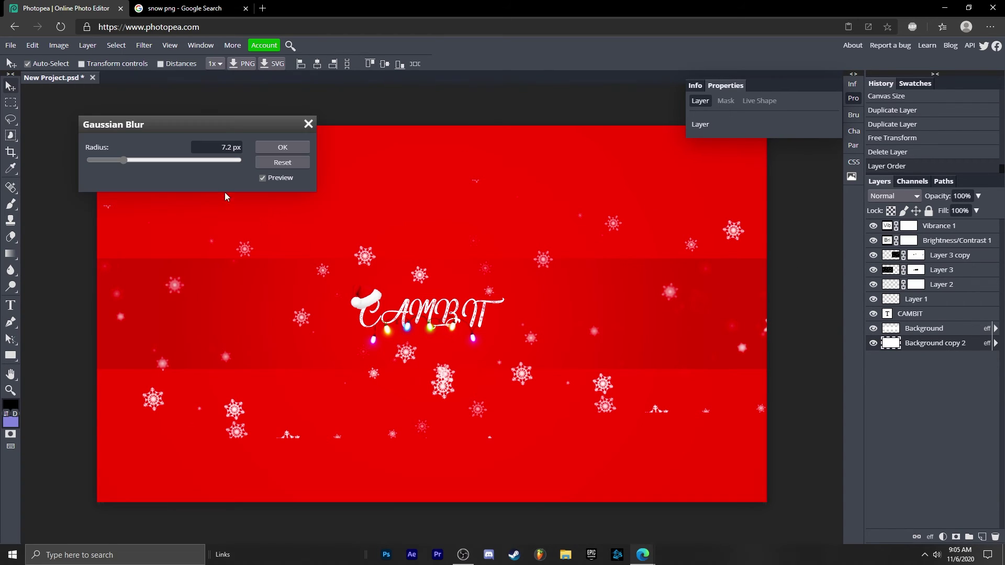
left_click(202, 165)
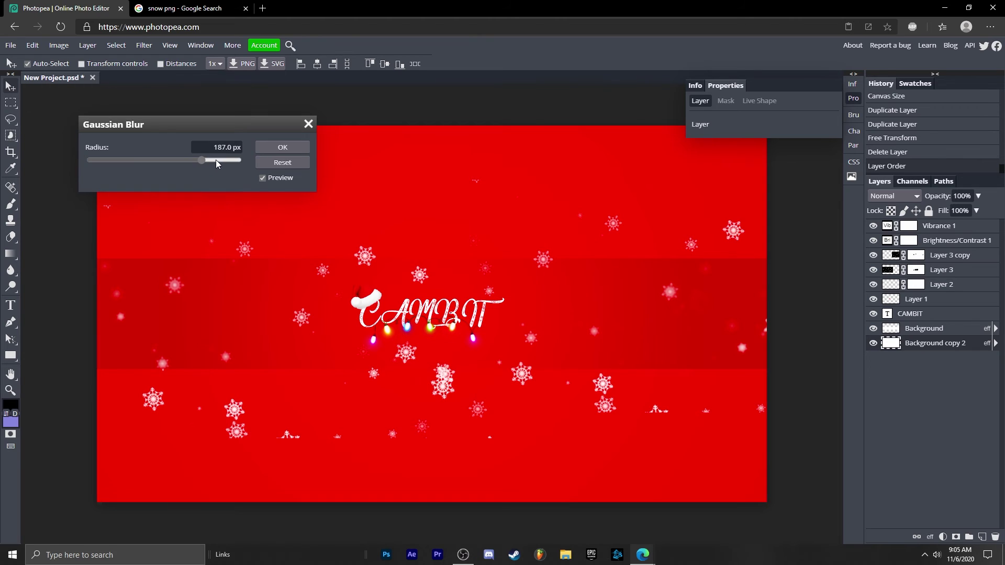
left_click(286, 144)
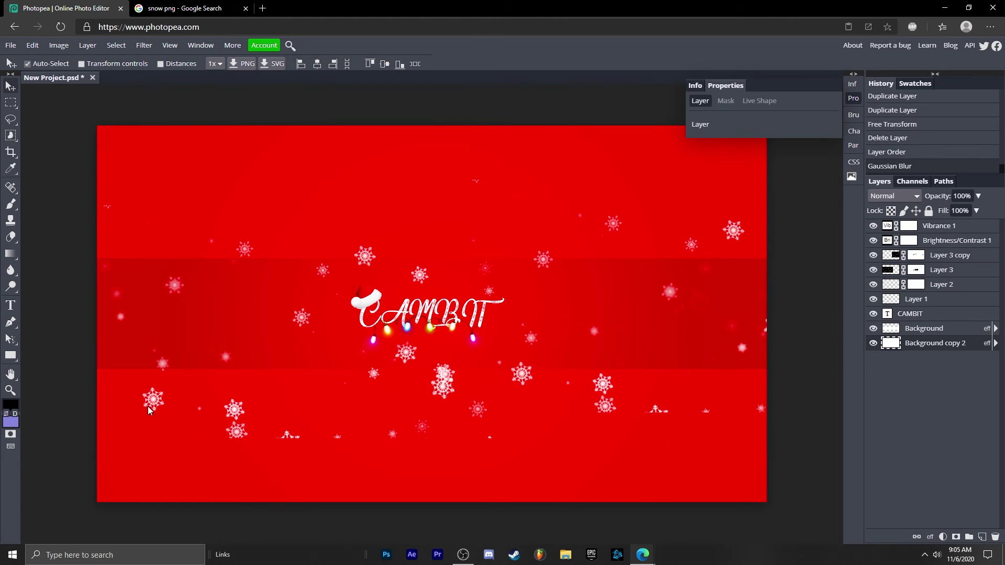
- Brush away snowflakes below and above the band on Layer 3 and Layer 3 copy
left_click(890, 270)
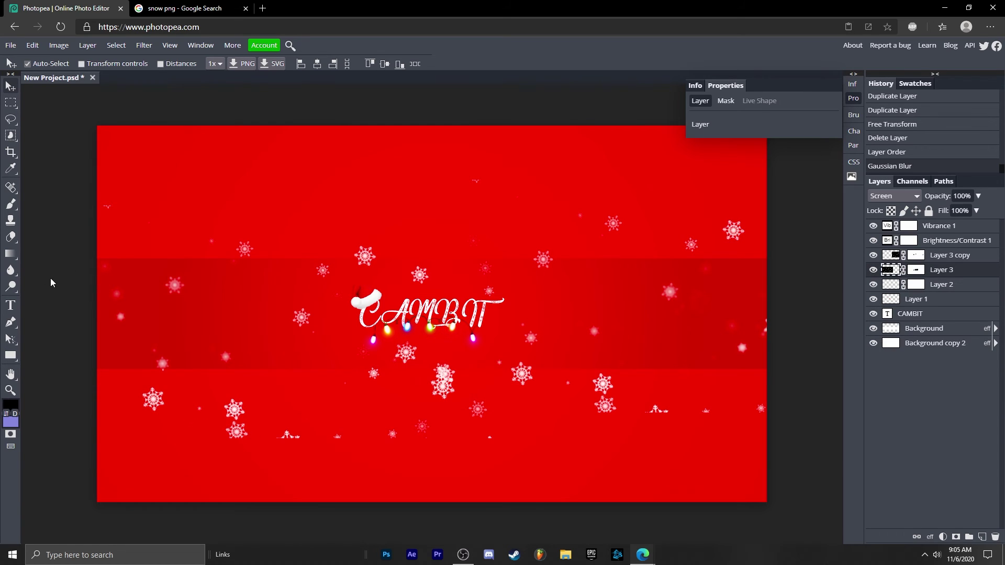
left_click(10, 204)
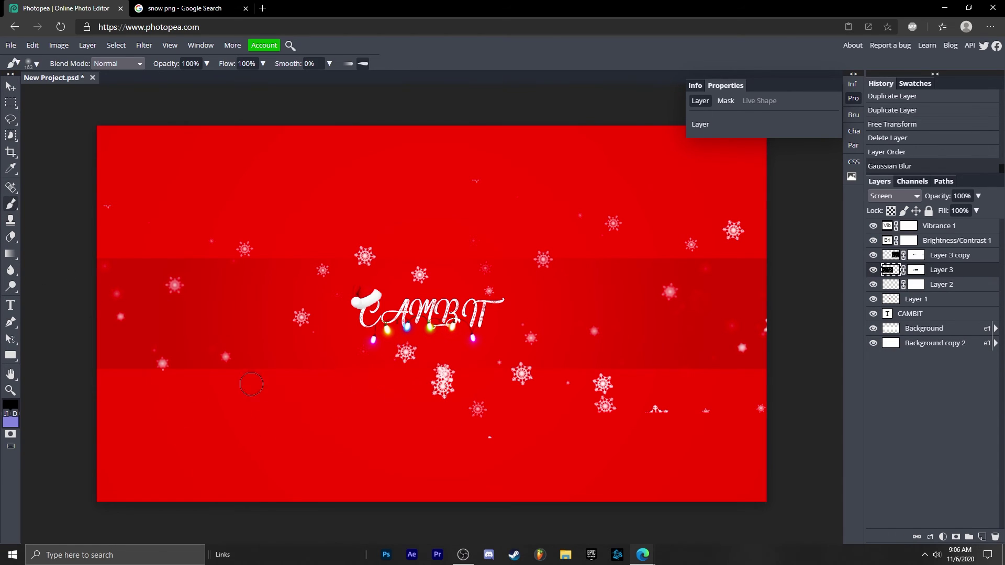
left_click_drag(194, 388, 576, 408)
left_click(949, 255)
left_click_drag(618, 411, 603, 387)
key("ctrl+z")
left_click_drag(516, 384, 716, 410)
left_click(941, 270)
left_click_drag(377, 249, 241, 243)
- Change Background copy 2's Gradient Overlay left stop to green for a green surround
left_click(949, 255)
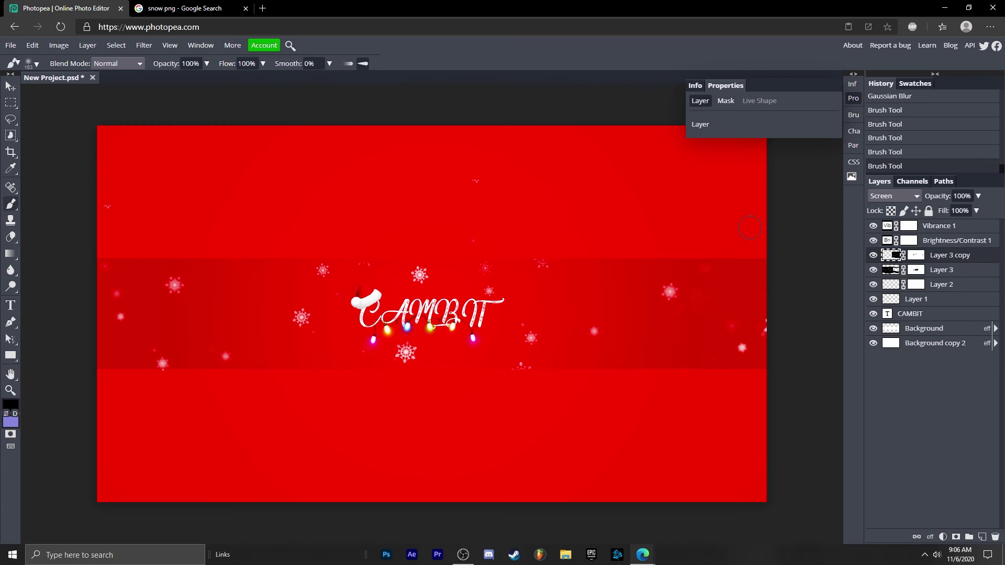
left_click(954, 329)
double_click(962, 345)
left_click(758, 283)
left_click(749, 323)
left_click(828, 371)
left_click(361, 339)
left_click(382, 387)
left_click(451, 422)
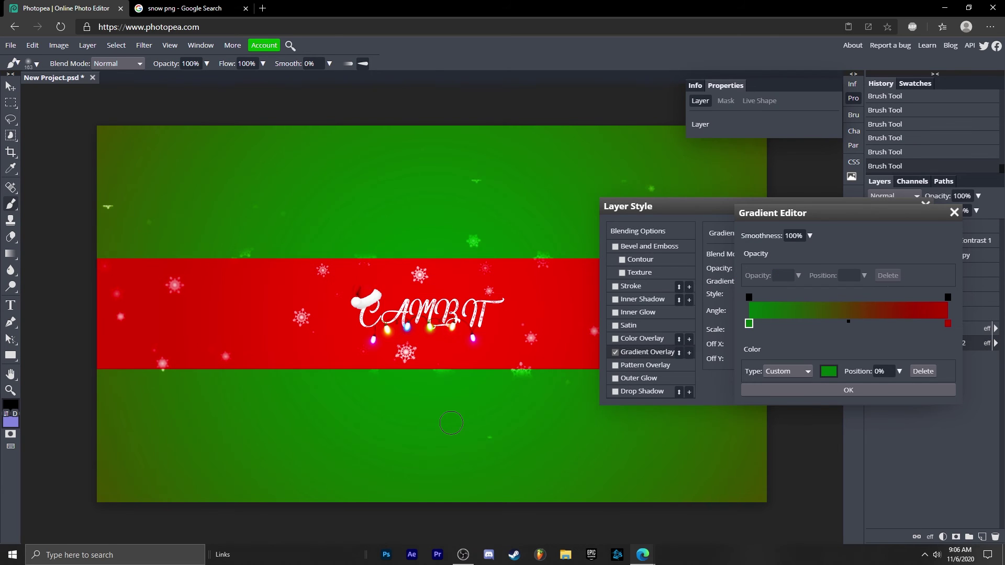
left_click(847, 389)
- Brush away the remaining snowflakes above and below the band on both snow layers
left_click(904, 231)
left_click(949, 255)
mouse_move(542, 256)
left_mouse_down()
mouse_move(473, 241)
mouse_move(476, 181)
left_mouse_up()
key("ctrl+z")
key("ctrl+z")
key("ctrl+shift+z")
left_click_drag(650, 189, 543, 256)
left_click(941, 270)
left_click_drag(107, 207, 285, 214)
key("ctrl+z")
left_click_drag(246, 245, 108, 206)
left_click_drag(256, 209, 365, 245)
left_click(949, 255)
left_click_drag(521, 381, 685, 382)
left_click_drag(568, 385, 521, 381)
- Export the banner as a 2560×1440 PNG at 100% quality
left_click(11, 305)
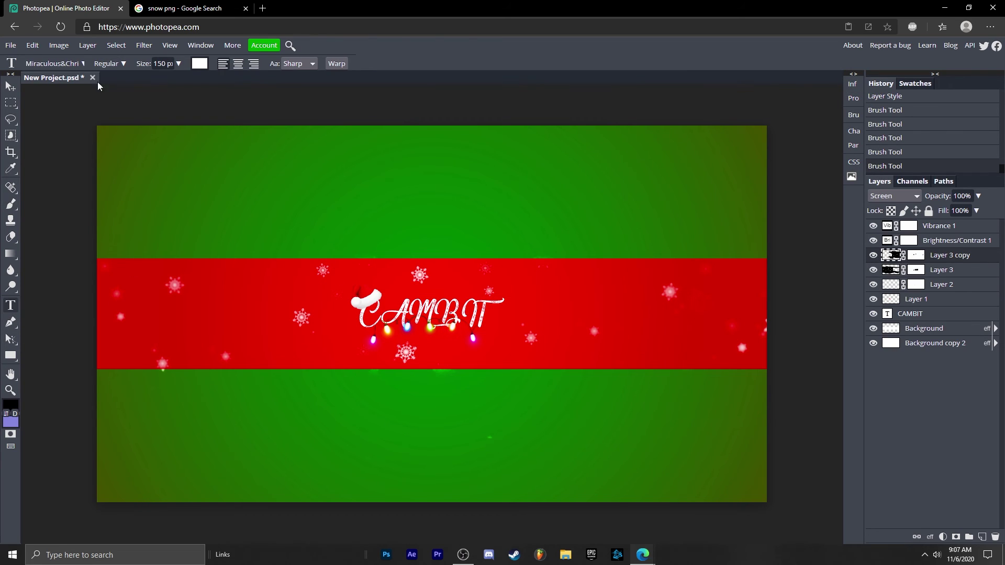
left_click(11, 46)
mouse_move(46, 200)
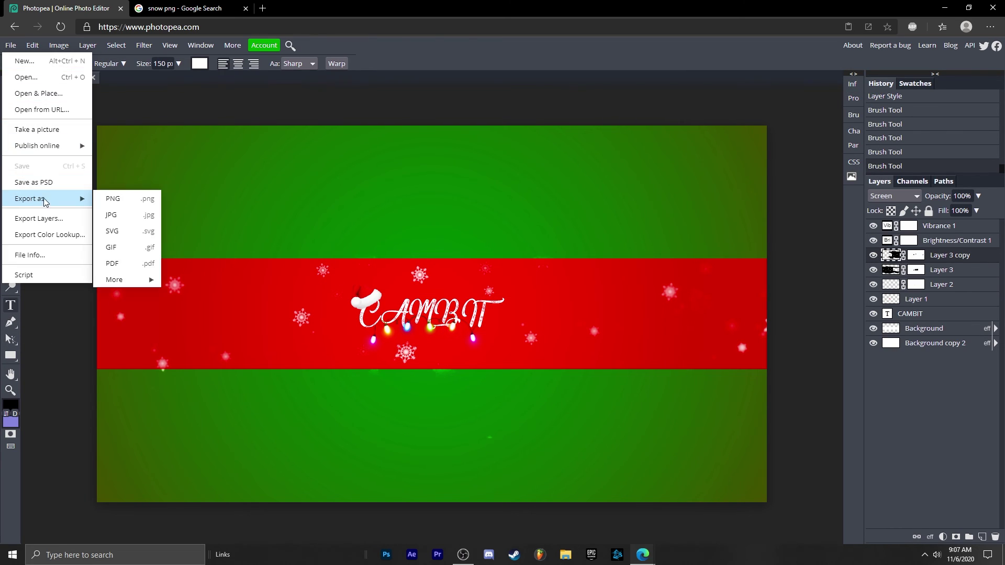
left_click(139, 202)
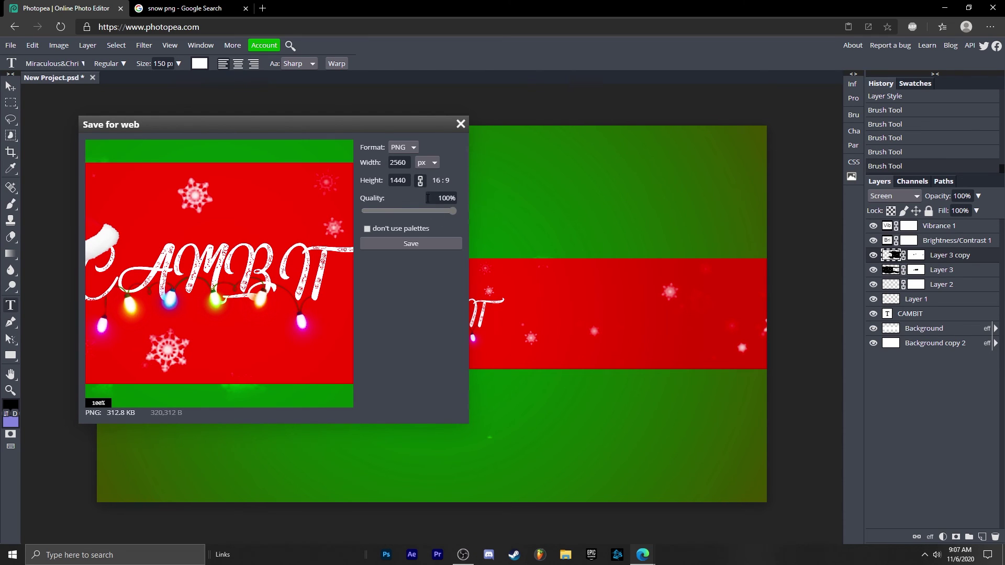
left_click(433, 247)
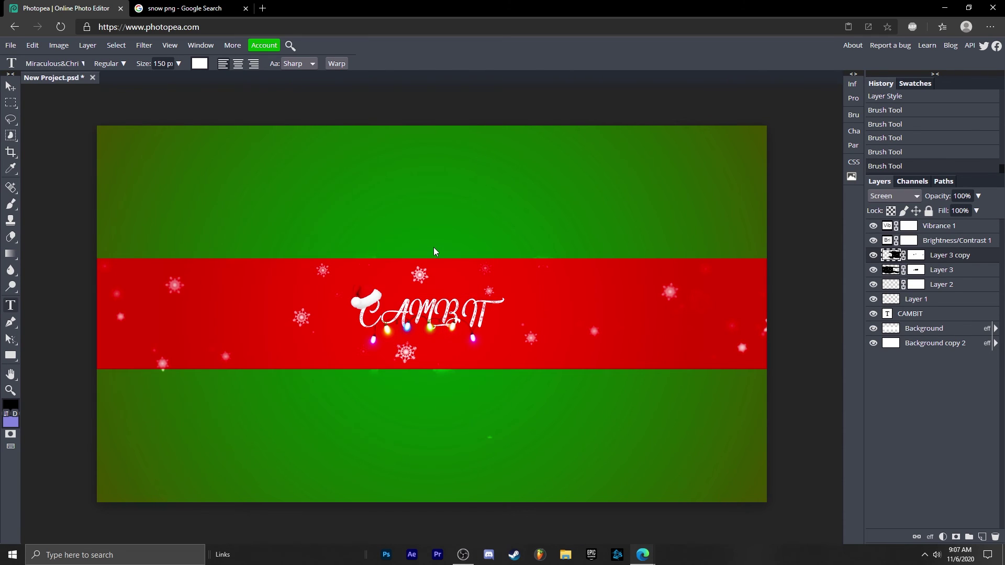